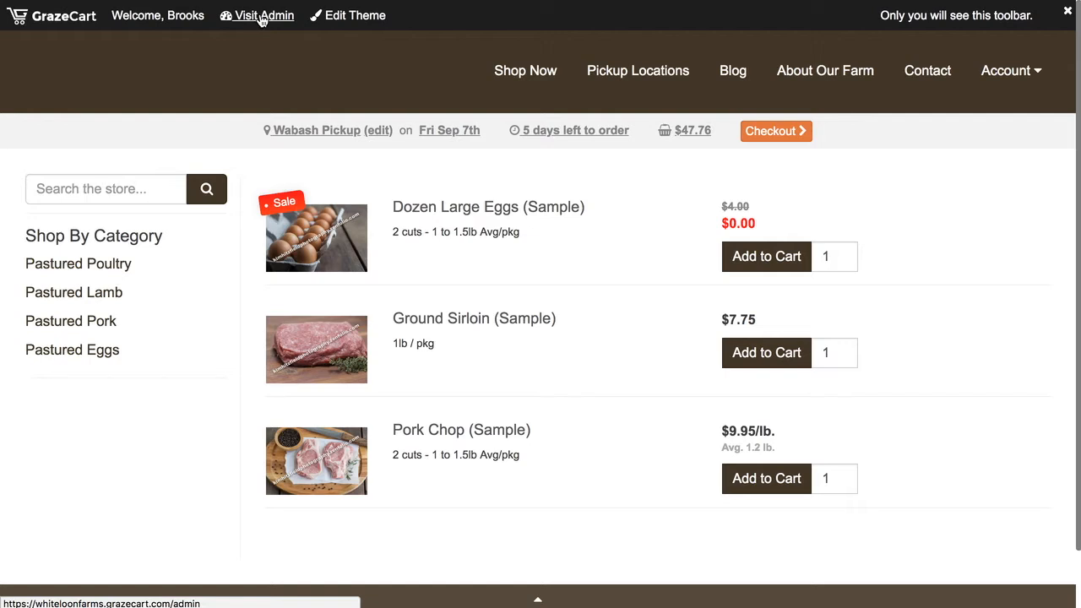
- Open the list of all products in the store's admin area
click(262, 16)
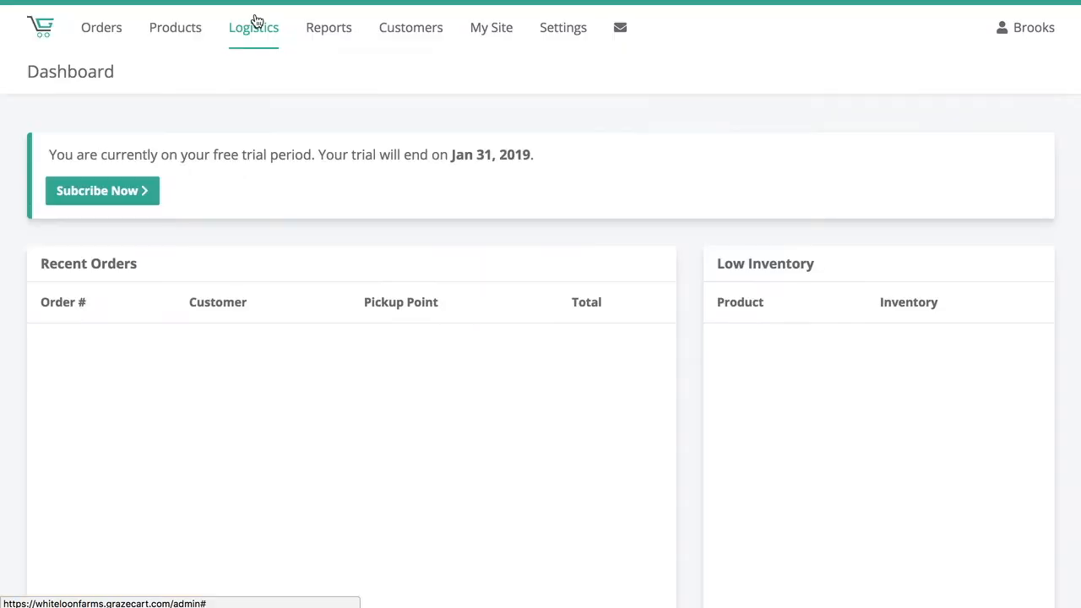
click(176, 29)
click(218, 82)
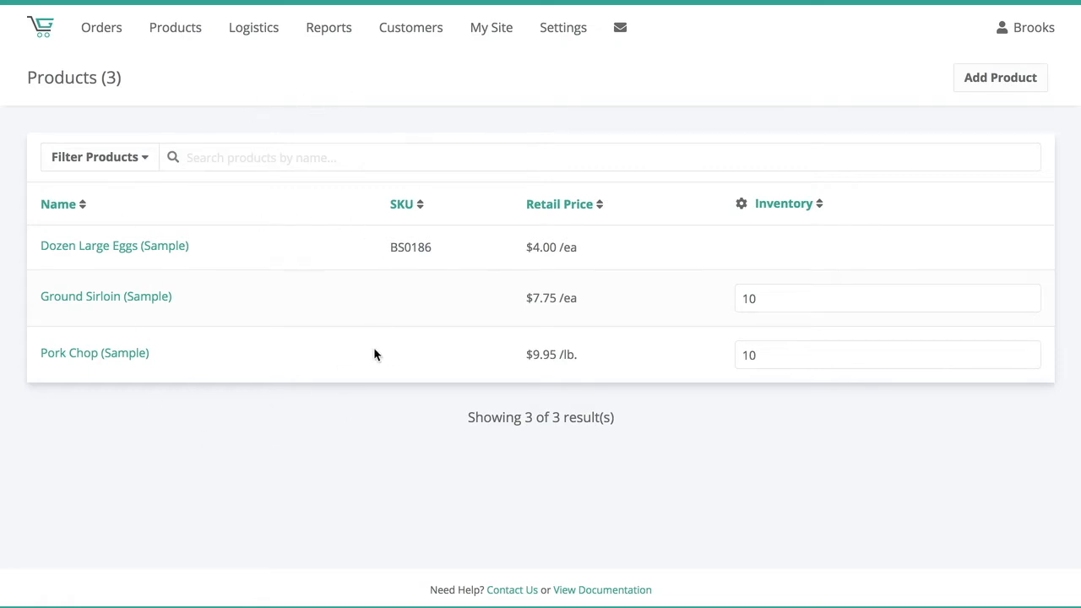
- Start a new product and give it the title Ground Pork
click(1013, 80)
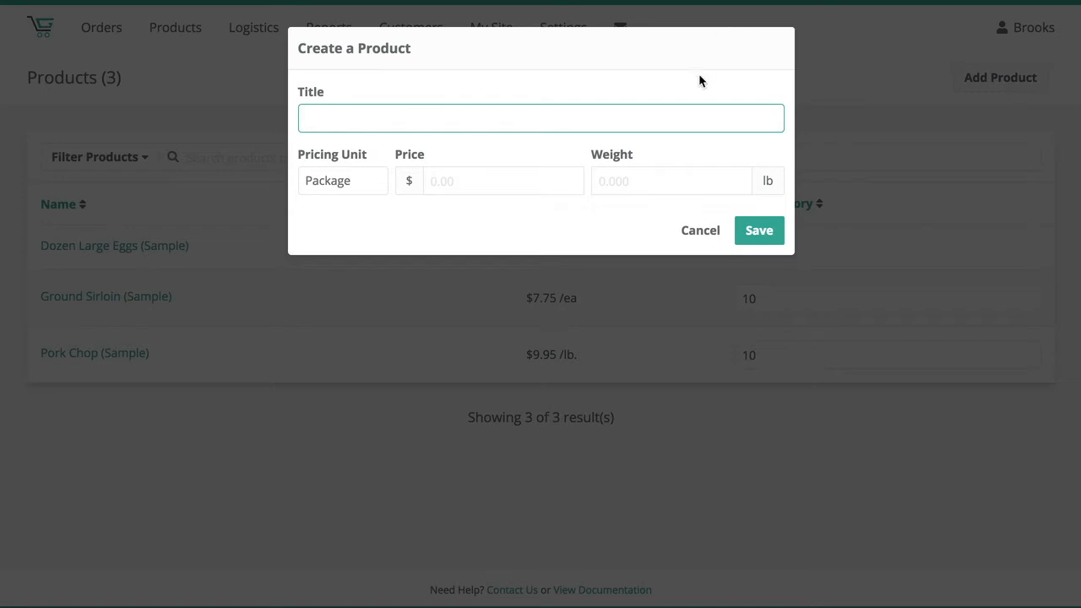
text(Groun)
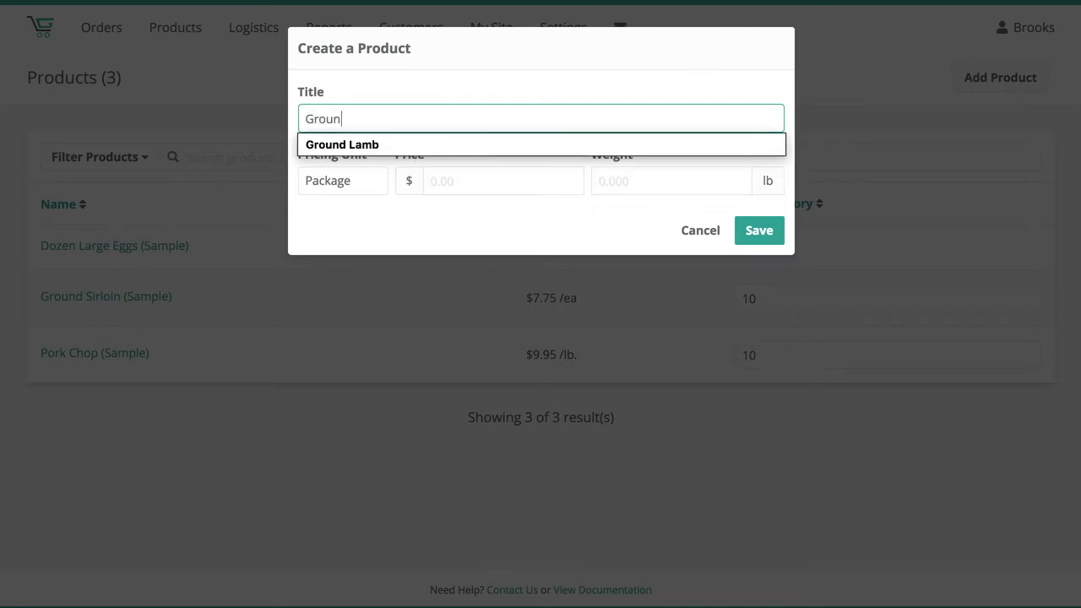
text(d Pork)
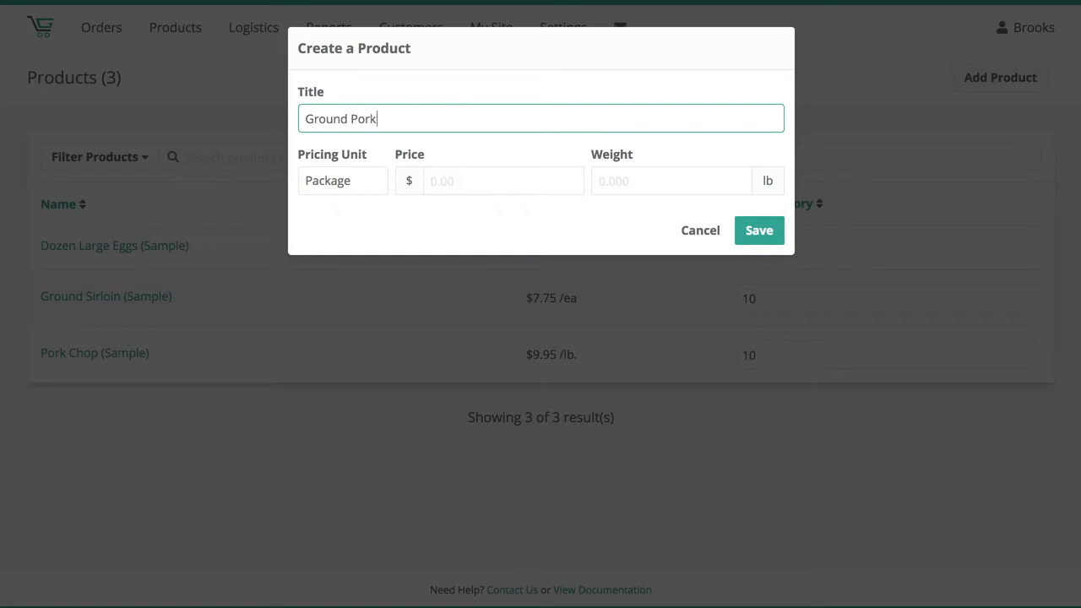
click(372, 95)
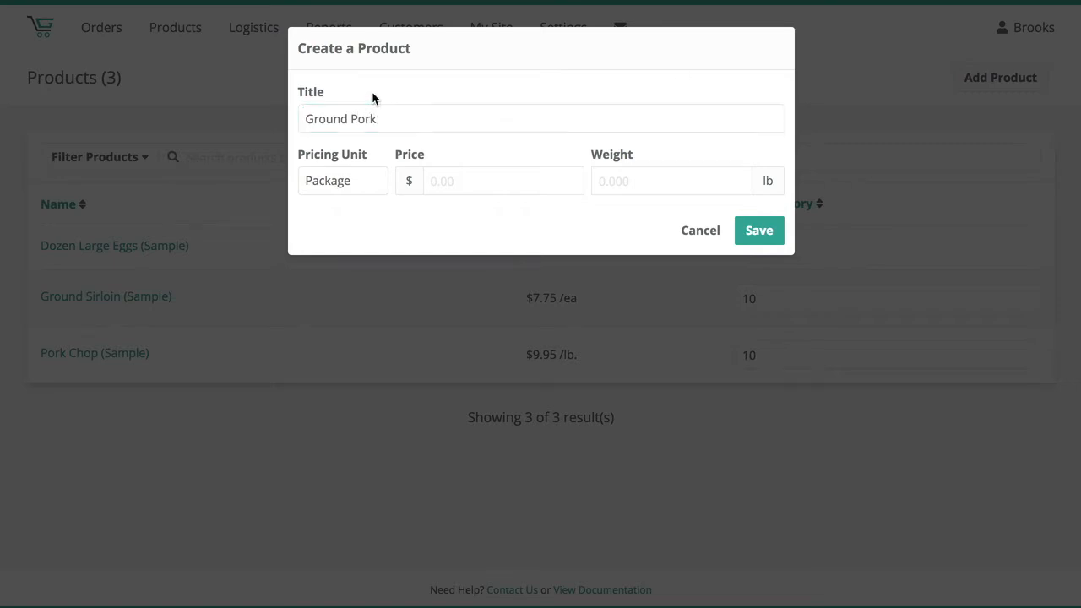
drag(387, 122, 307, 119)
click(336, 96)
- Try Weight as the new product's pricing unit, and return it to Package
click(346, 182)
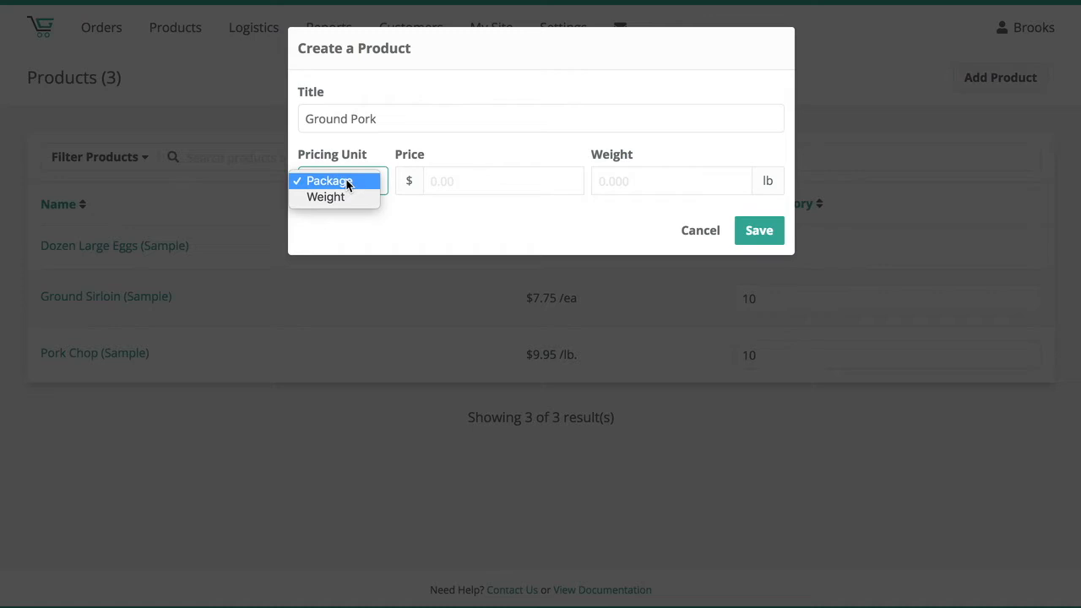
click(341, 197)
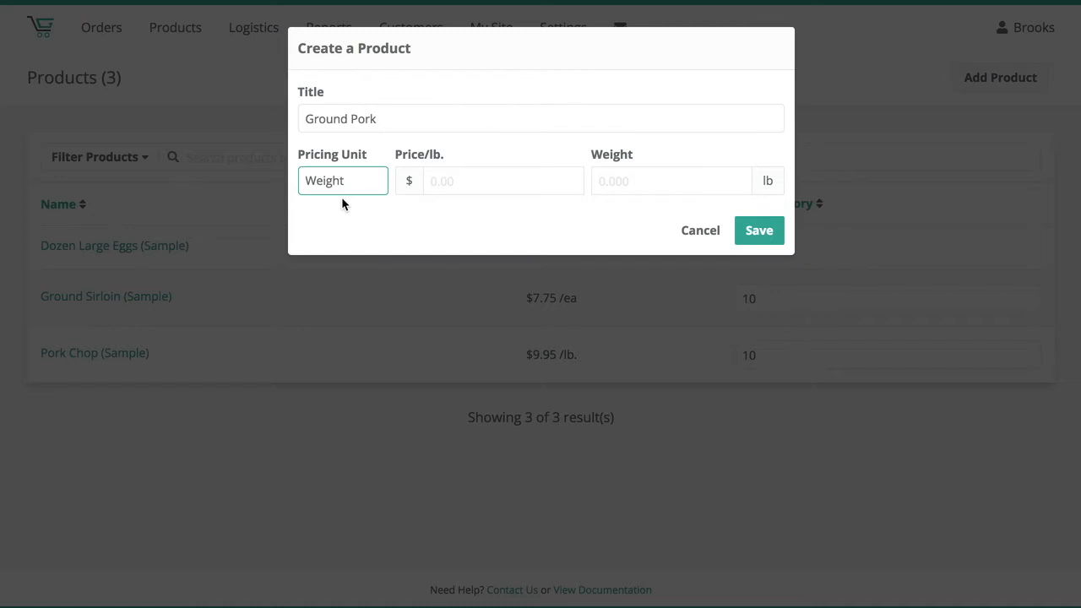
click(376, 174)
click(435, 178)
- Set the package price to $8 and the weight to 1 lb, and save the new product
click(466, 182)
text(8)
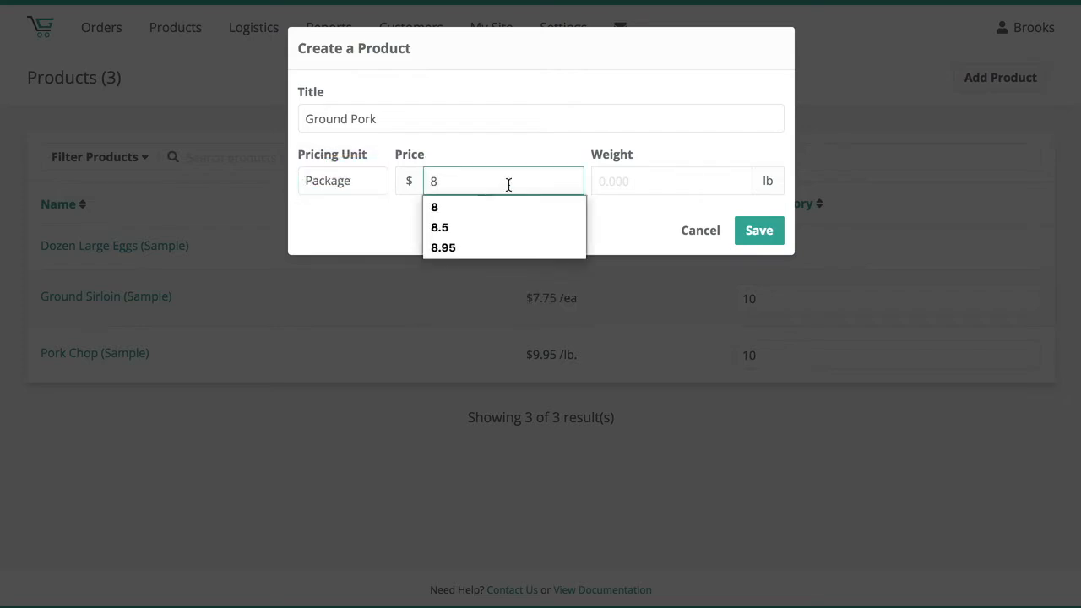
click(594, 147)
click(635, 181)
text(1)
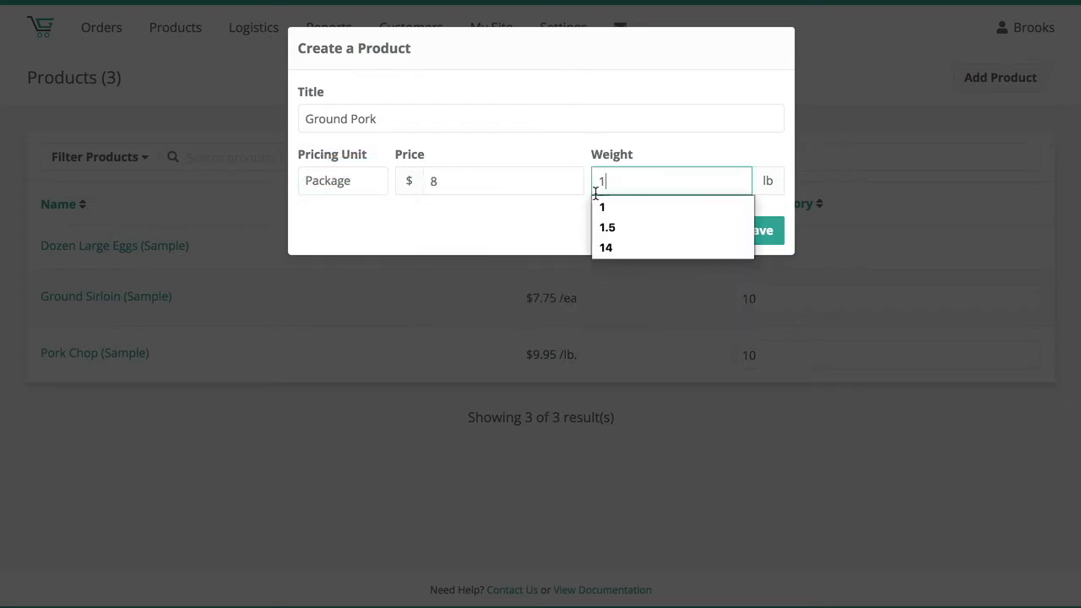
click(558, 211)
click(767, 235)
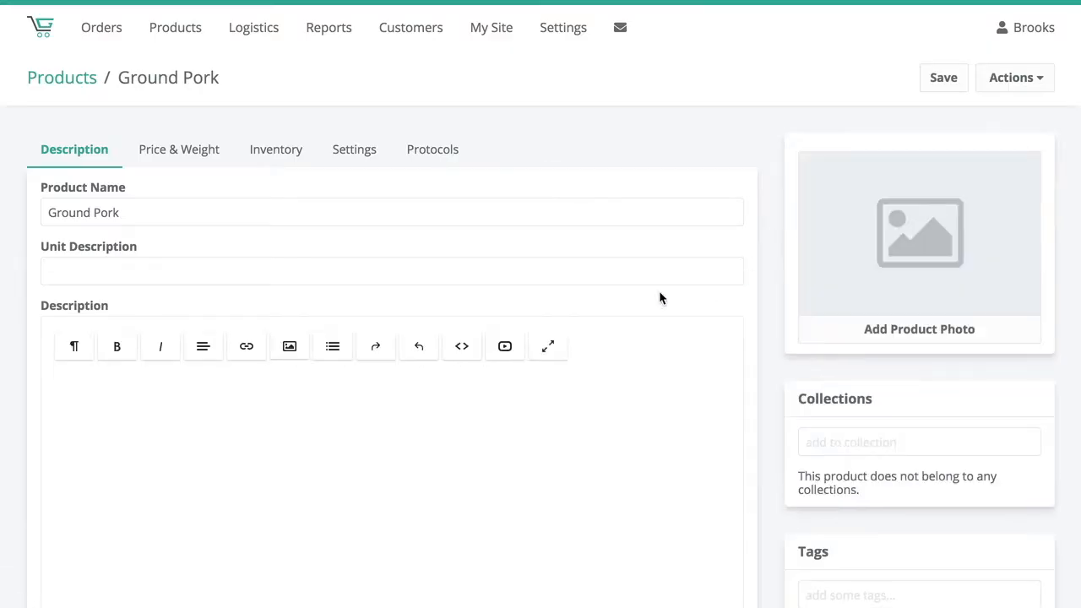
- Add the Ground Pork product to the Pastured Pork collection
scroll(803, 380, down, 1)
scroll(724, 246, up, 1)
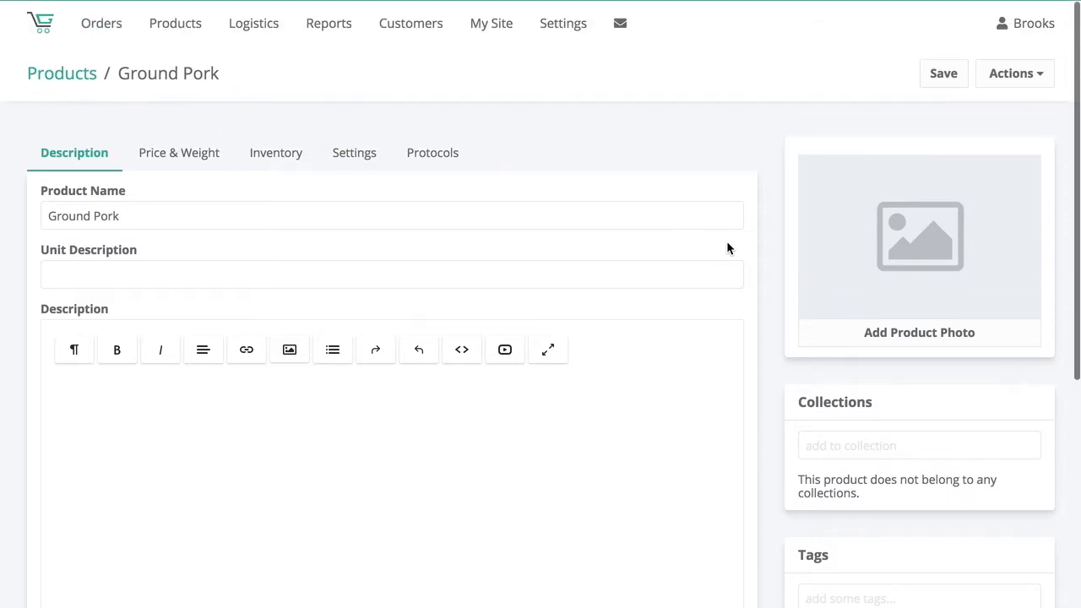
scroll(968, 331, down, 3)
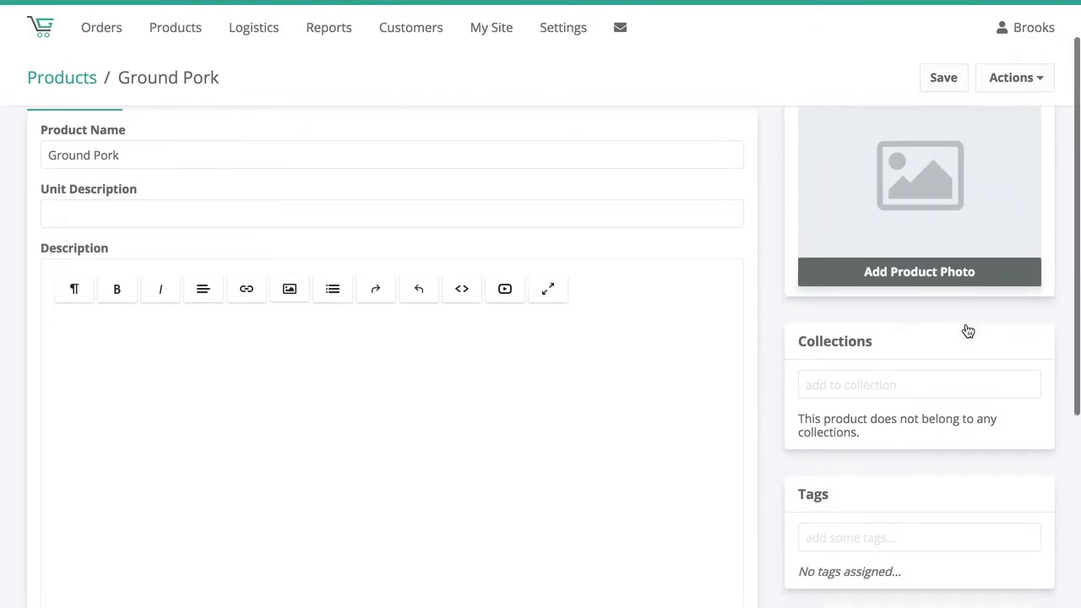
click(909, 304)
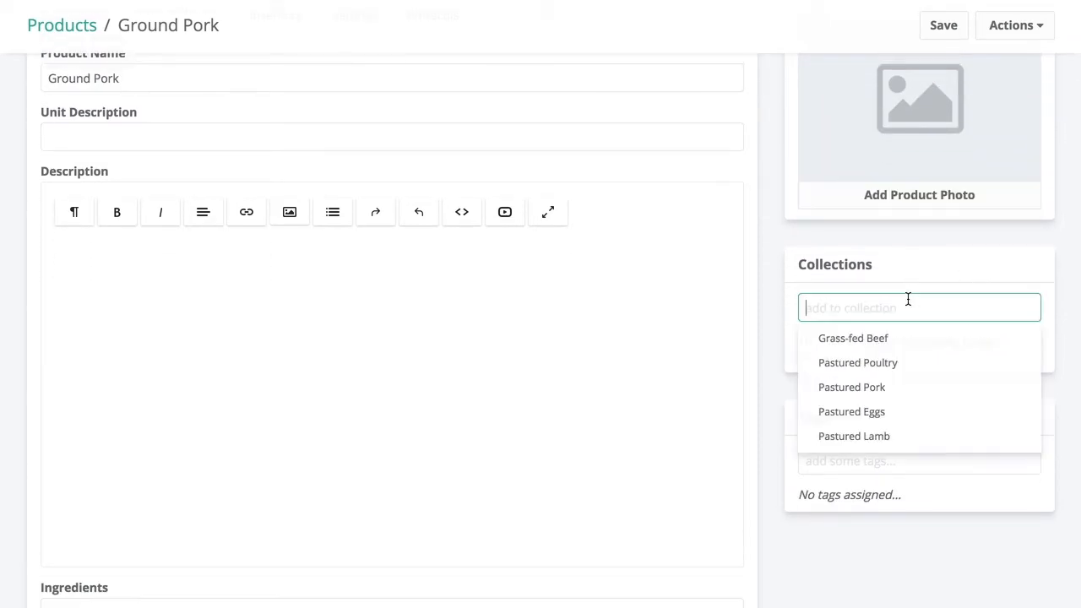
click(856, 388)
click(773, 354)
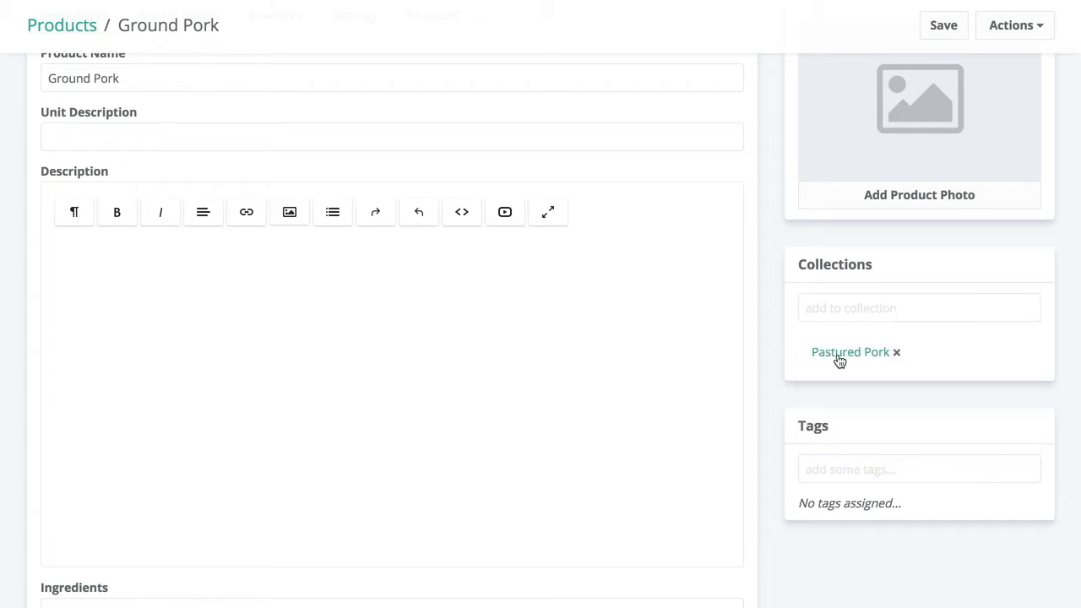
- Examine the Tags and Ingredients fields of the Ground Pork product
scroll(814, 385, down, 1)
click(837, 412)
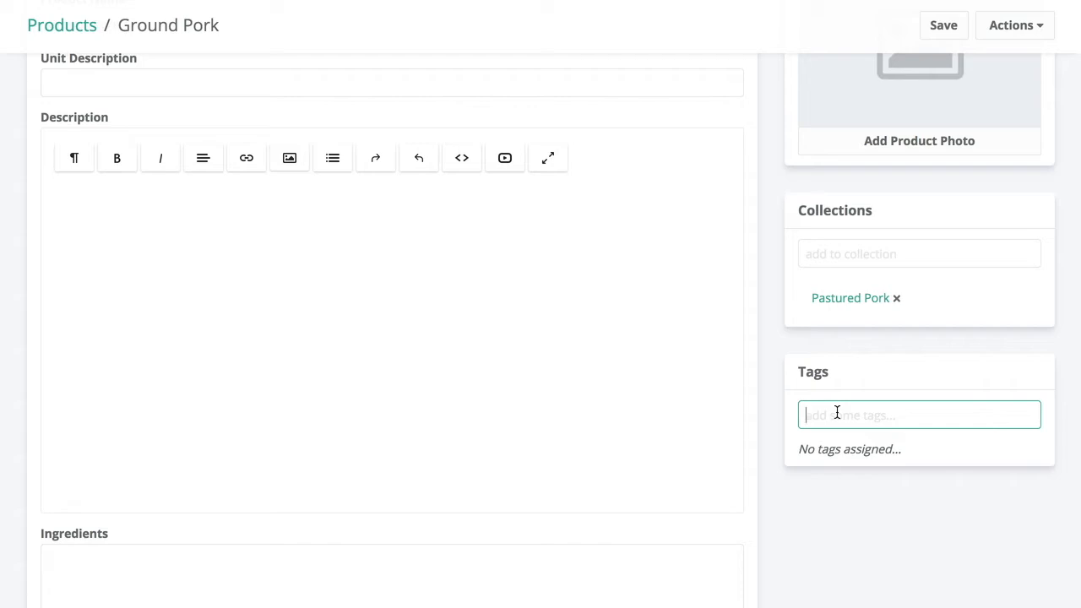
click(769, 421)
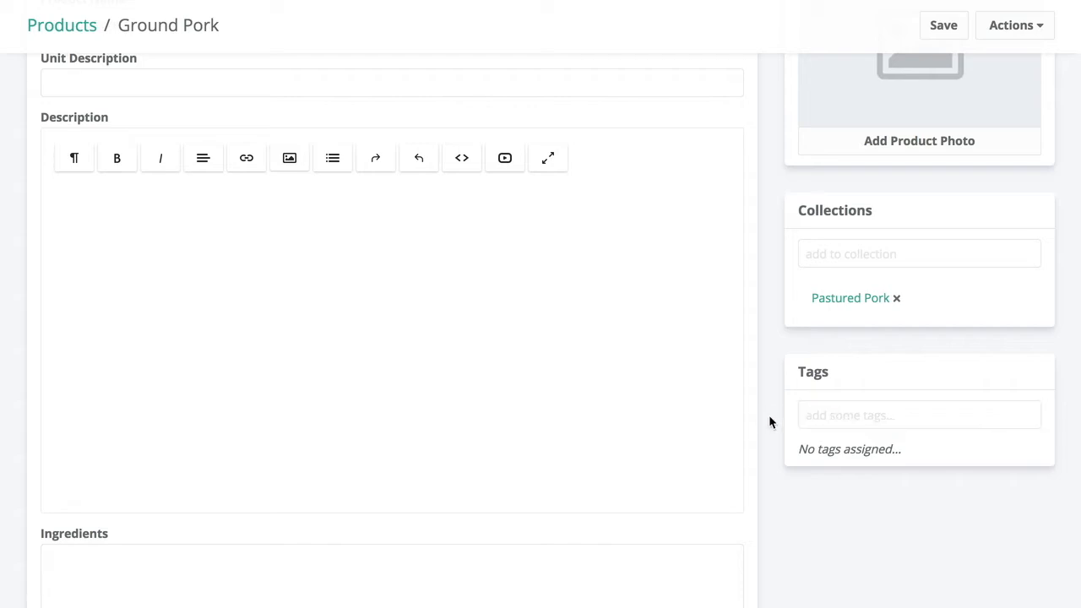
scroll(769, 418, down, 3)
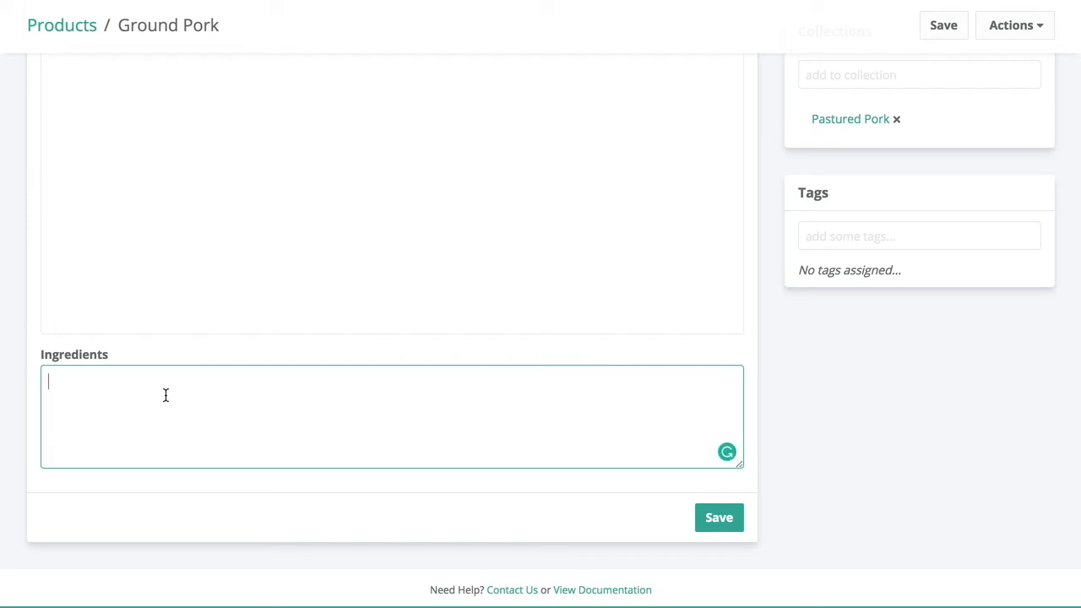
scroll(119, 403, up, 1)
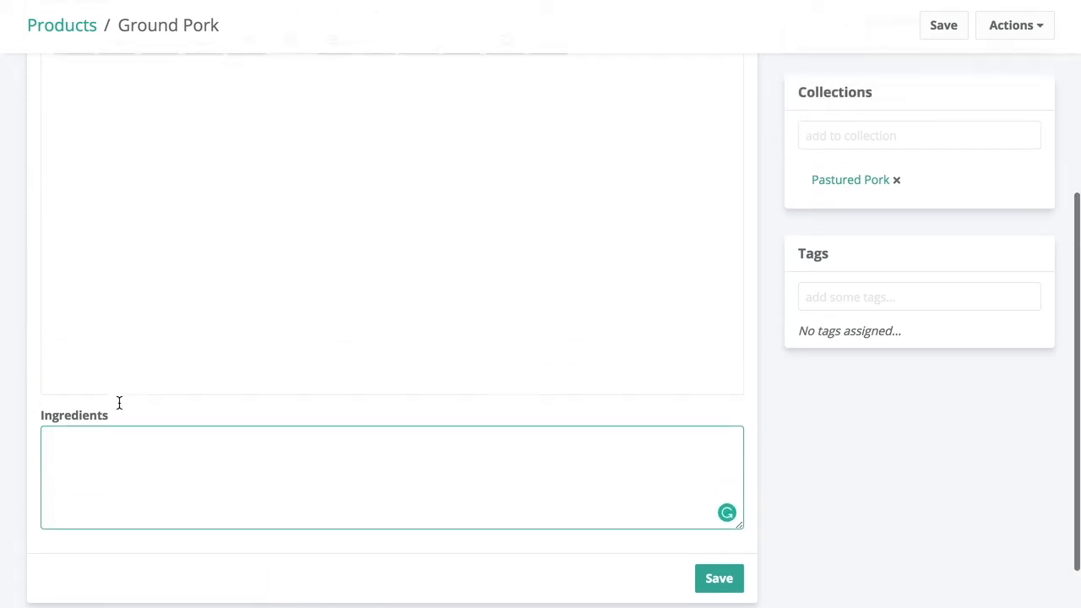
scroll(119, 403, up, 5)
- Look at the description editor's HTML code view and video embed option without inserting anything
click(109, 443)
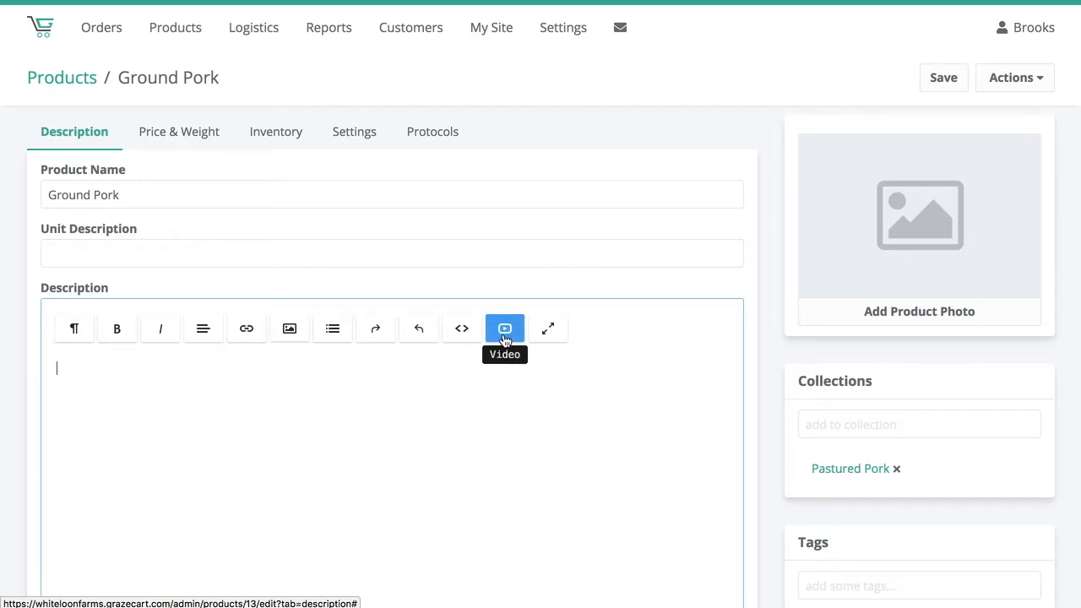
click(463, 334)
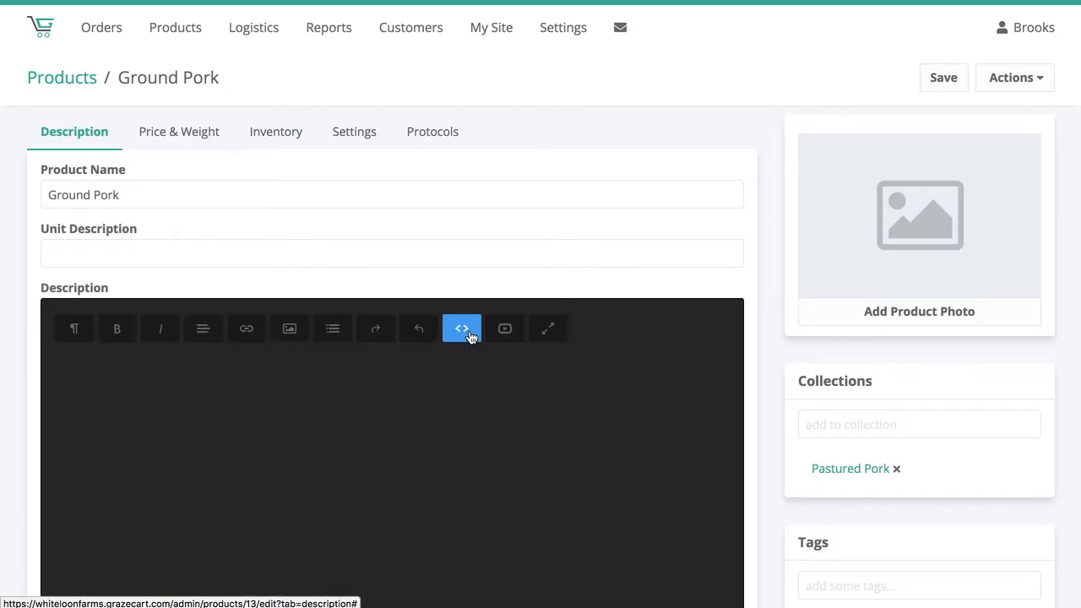
click(462, 336)
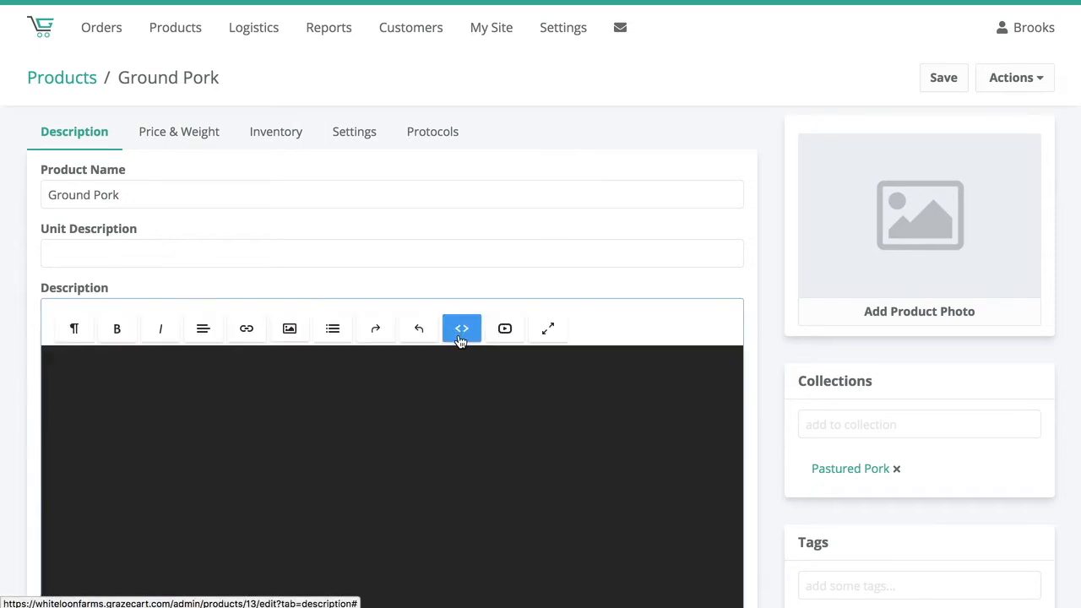
click(510, 336)
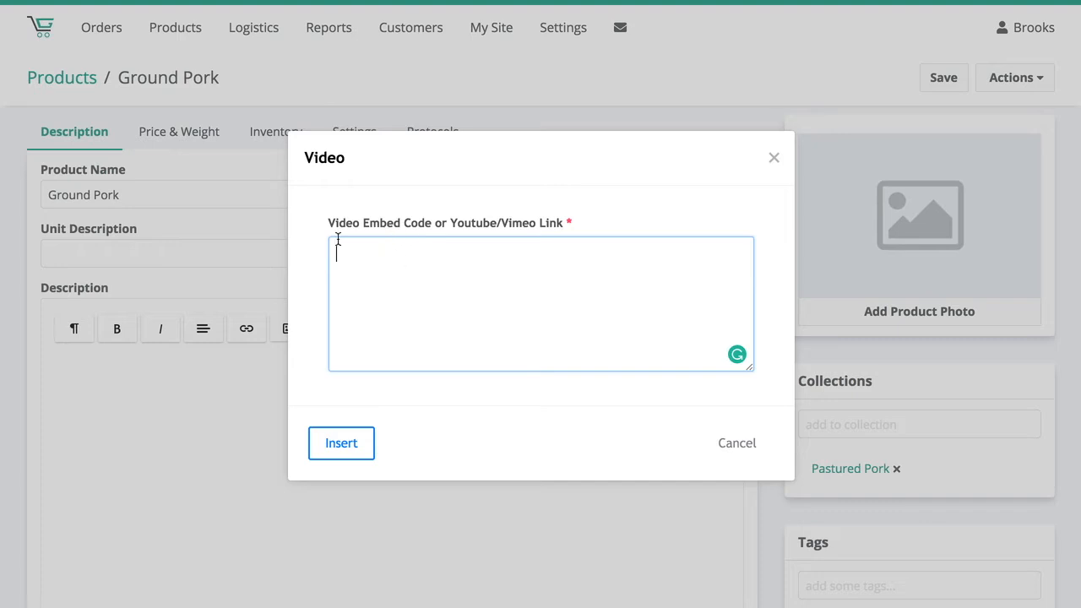
click(159, 471)
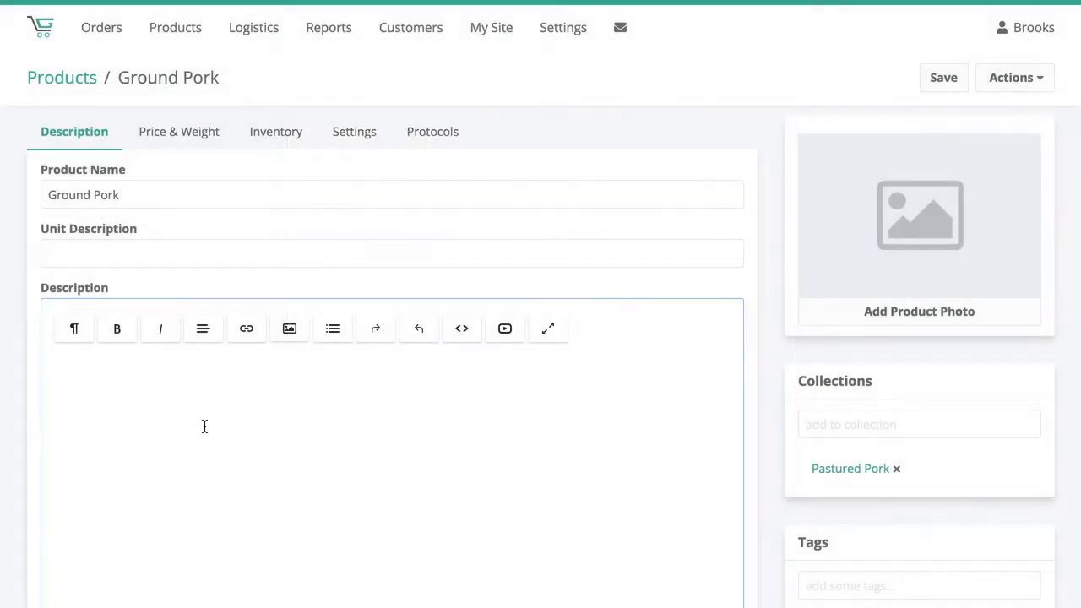
scroll(627, 454, down, 1)
scroll(628, 455, up, 2)
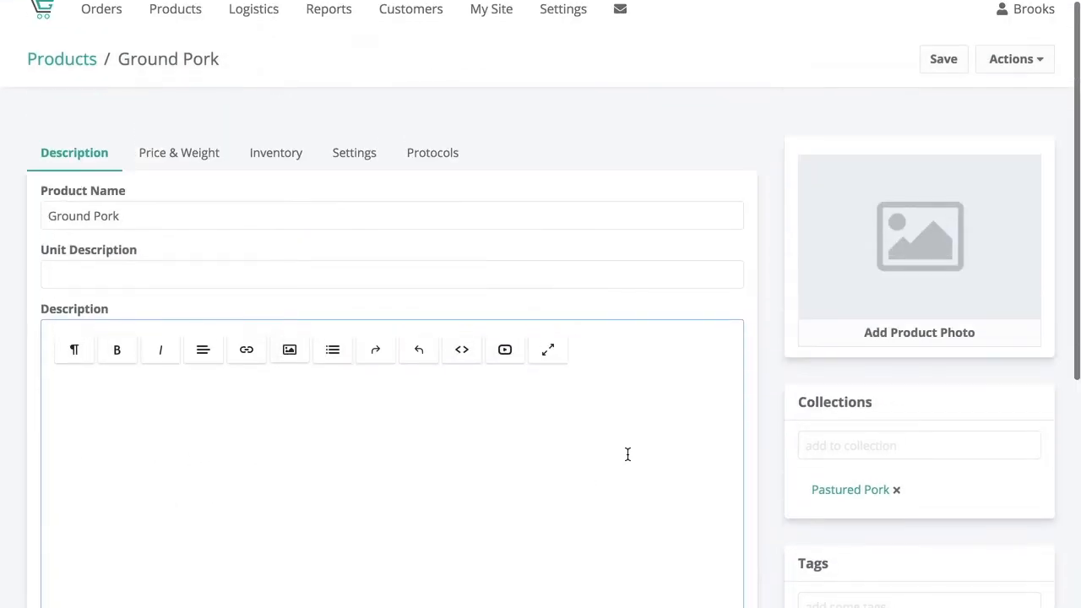
- Set Ground Pork's sale price to $7, mark it as on sale, and save the pricing
click(194, 159)
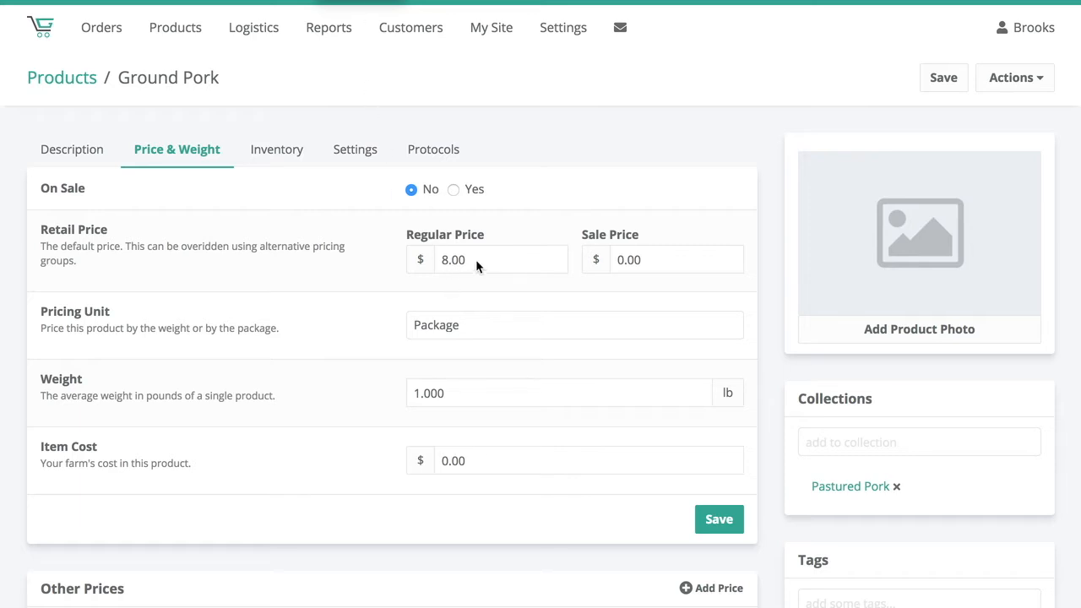
double_click(633, 259)
text(7)
click(542, 221)
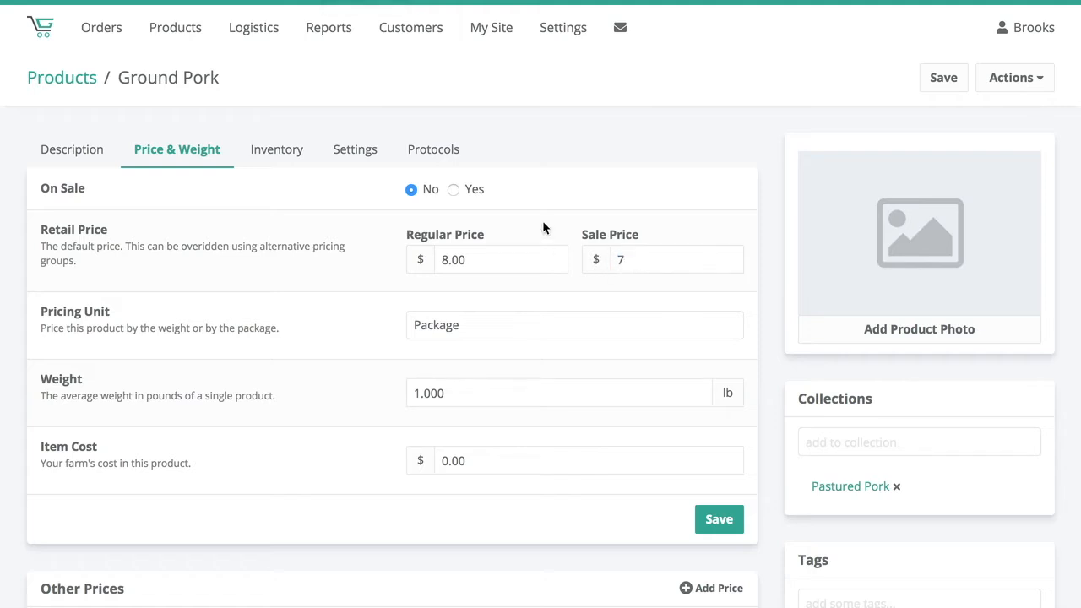
click(454, 190)
click(716, 521)
- Review the product's pricing unit, weight, item cost and other prices settings
click(494, 333)
click(378, 332)
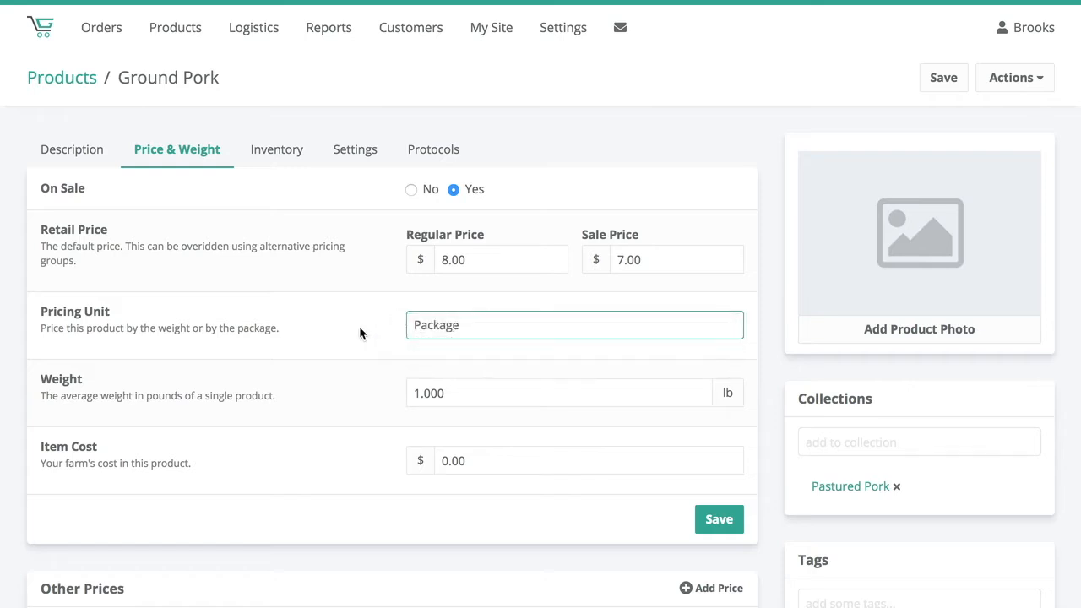
scroll(407, 342, down, 3)
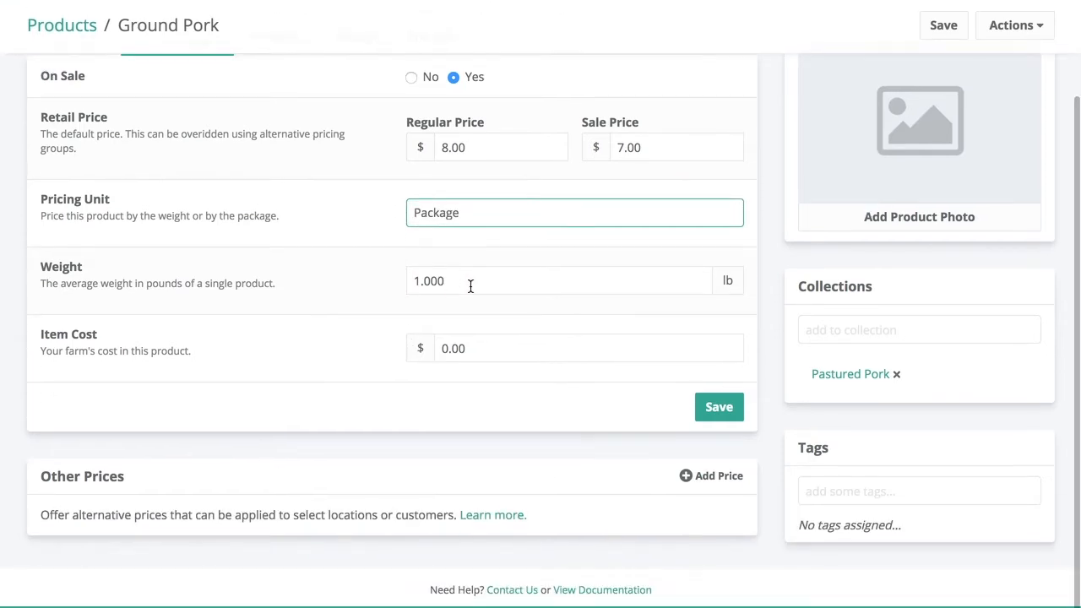
click(511, 352)
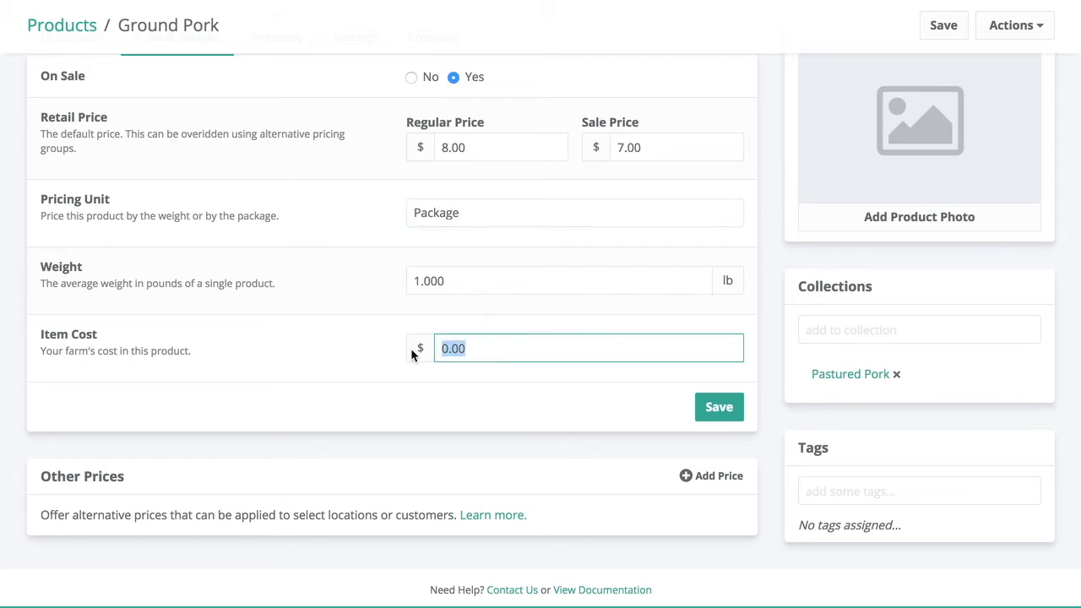
click(410, 348)
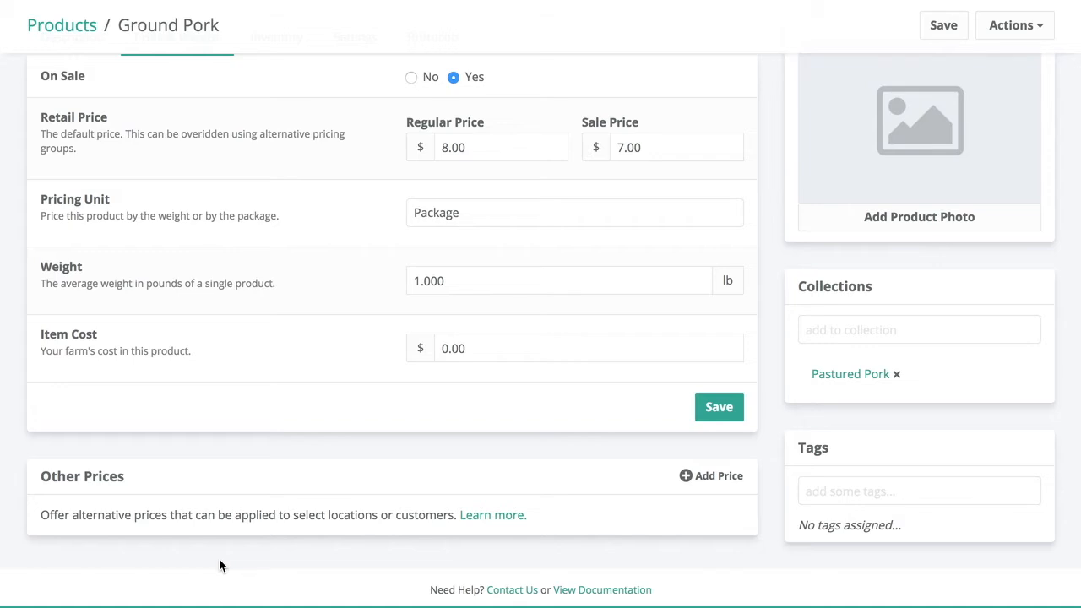
scroll(256, 512, up, 3)
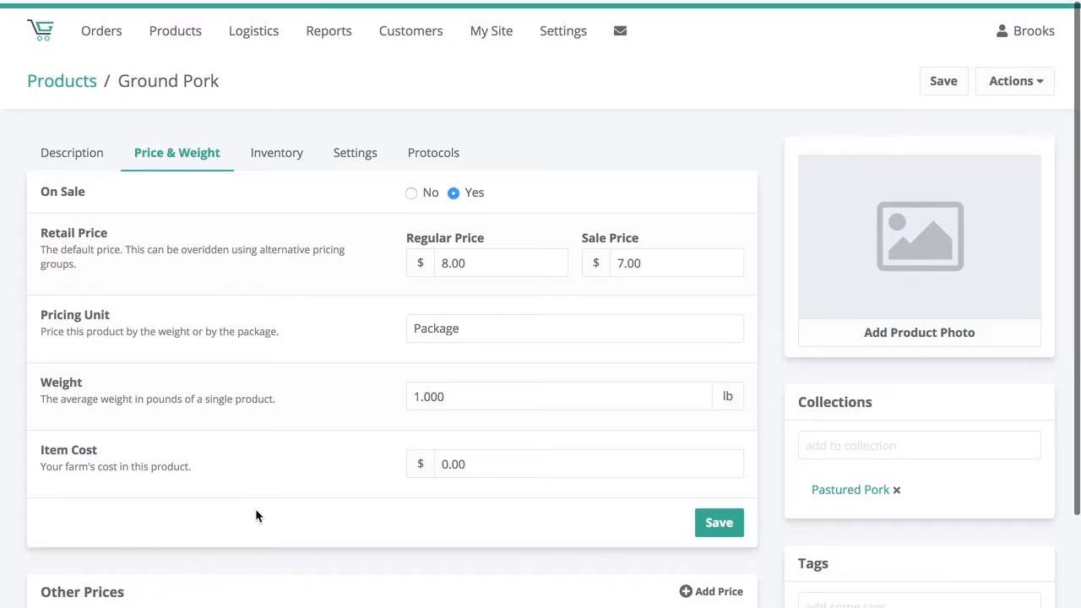
- Set the online store inventory of Ground Pork to 10
click(284, 157)
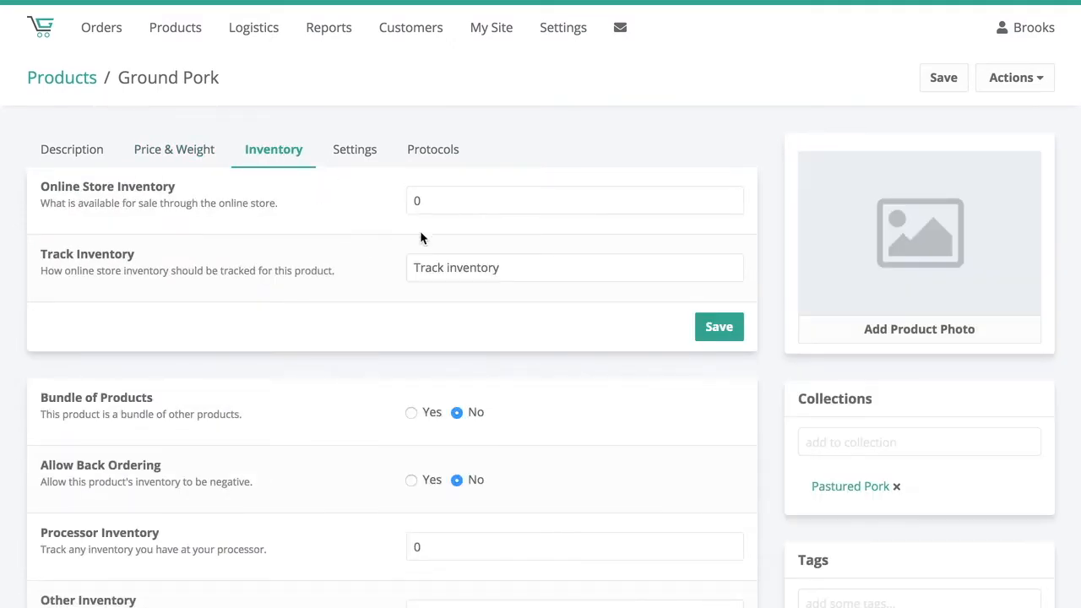
drag(499, 200, 402, 196)
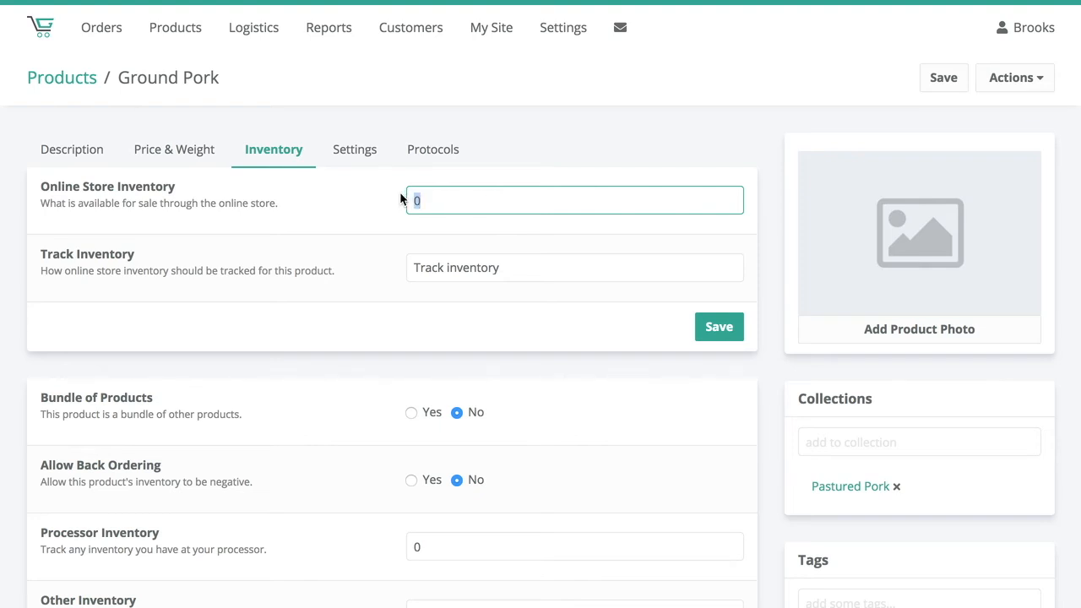
text(10)
click(374, 197)
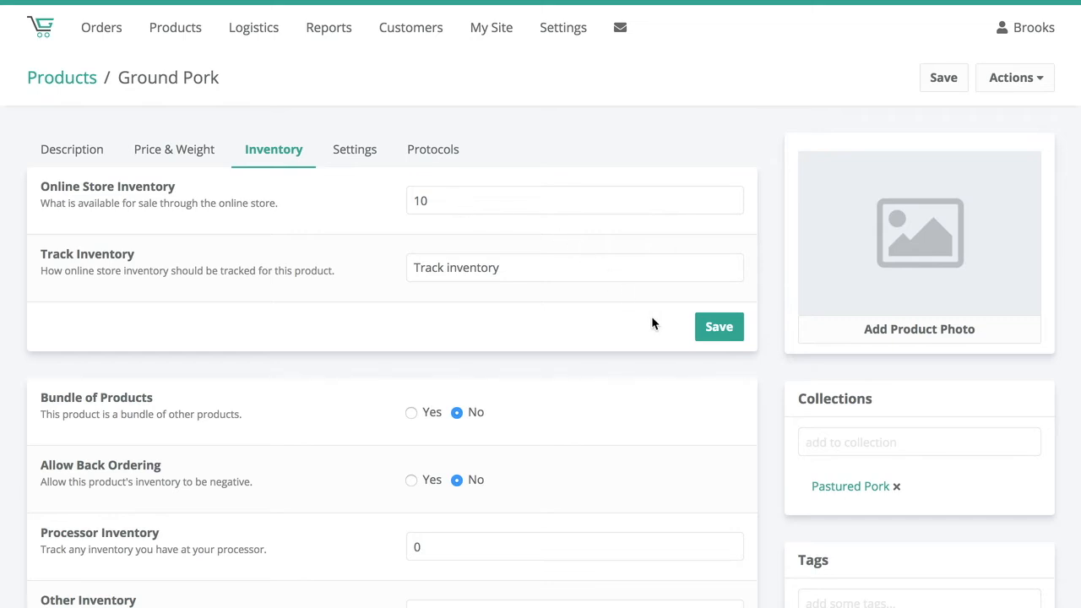
- Set Ground Pork's inventory tracking to Do not track inventory and save the inventory settings
scroll(487, 304, down, 3)
scroll(487, 303, down, 1)
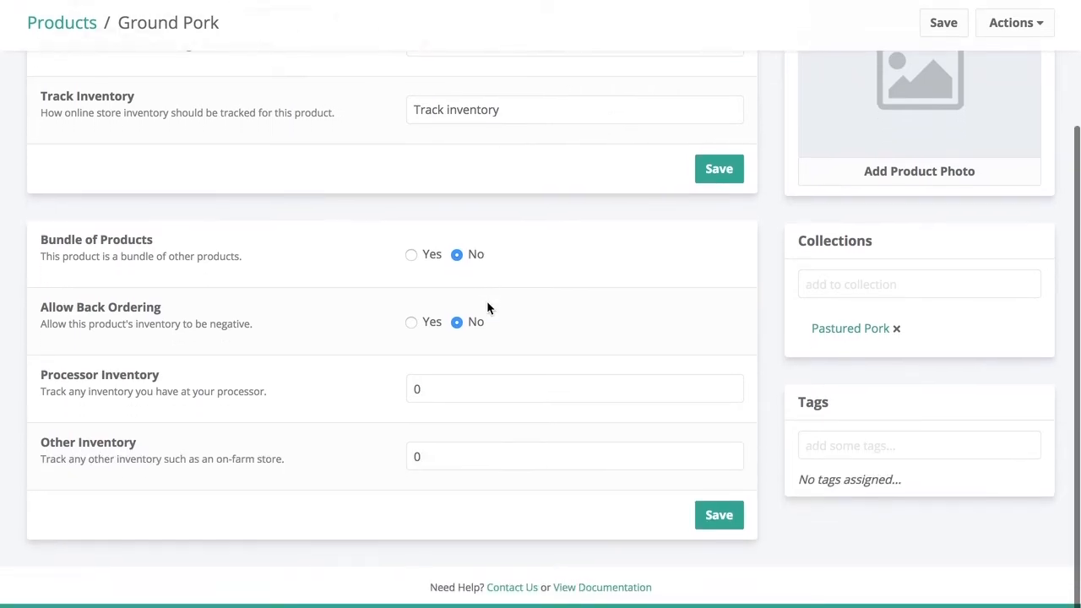
scroll(484, 109, up, 4)
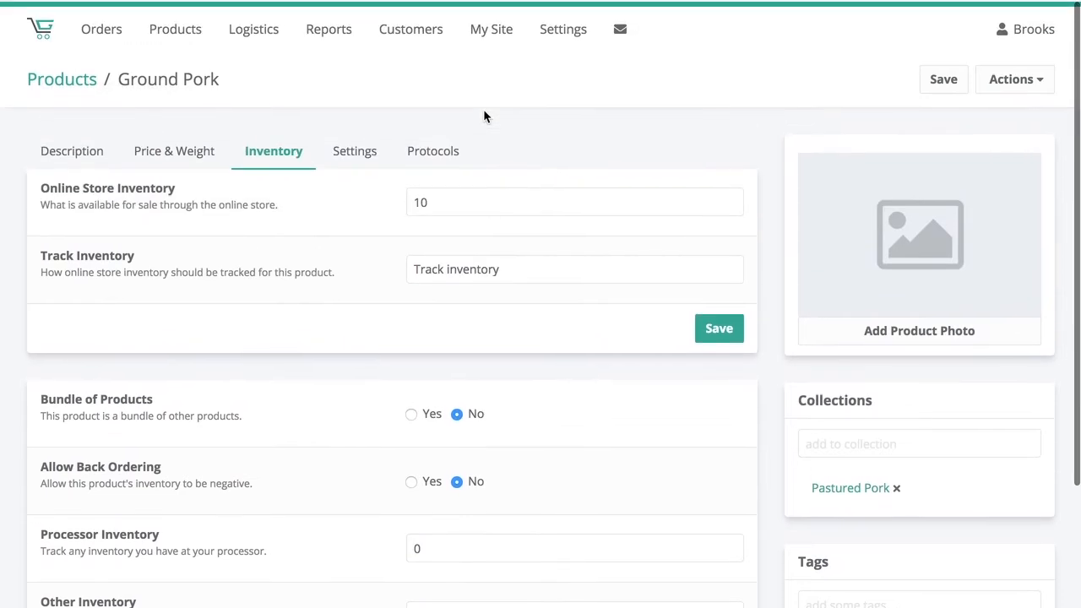
click(488, 272)
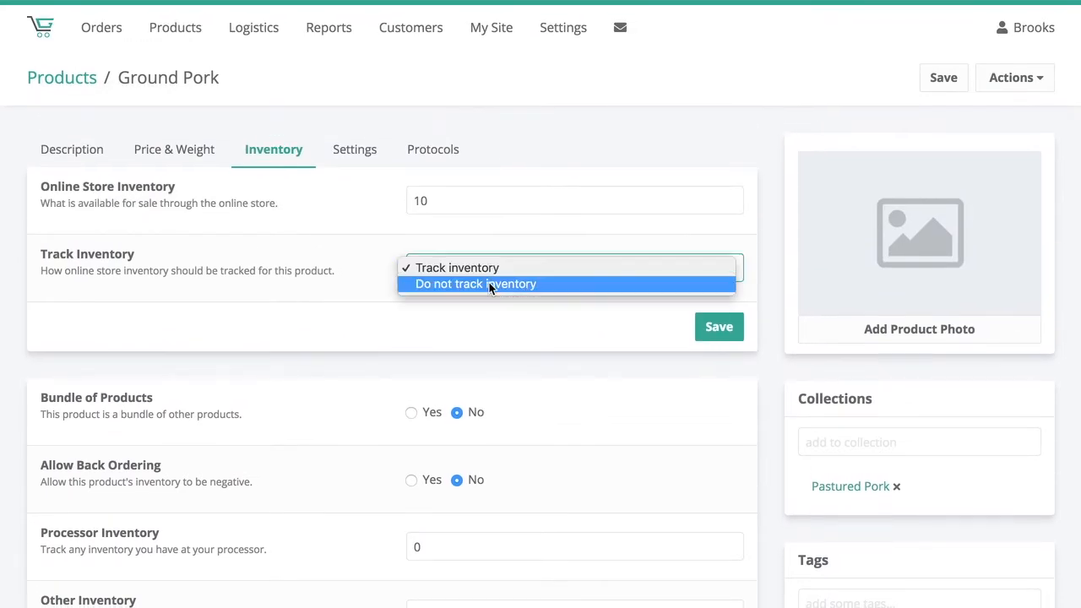
click(475, 285)
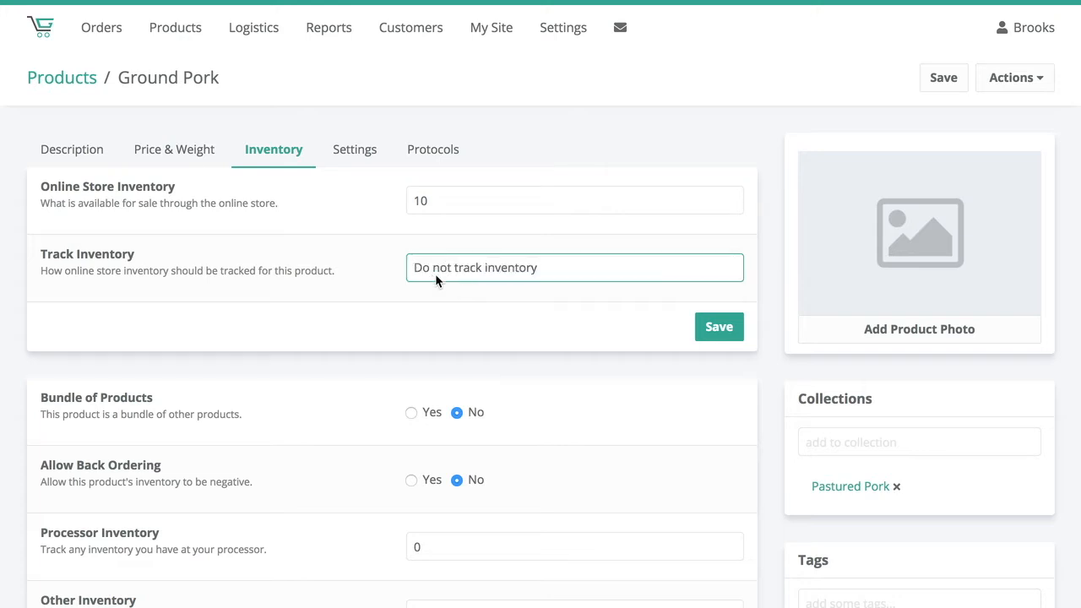
click(719, 329)
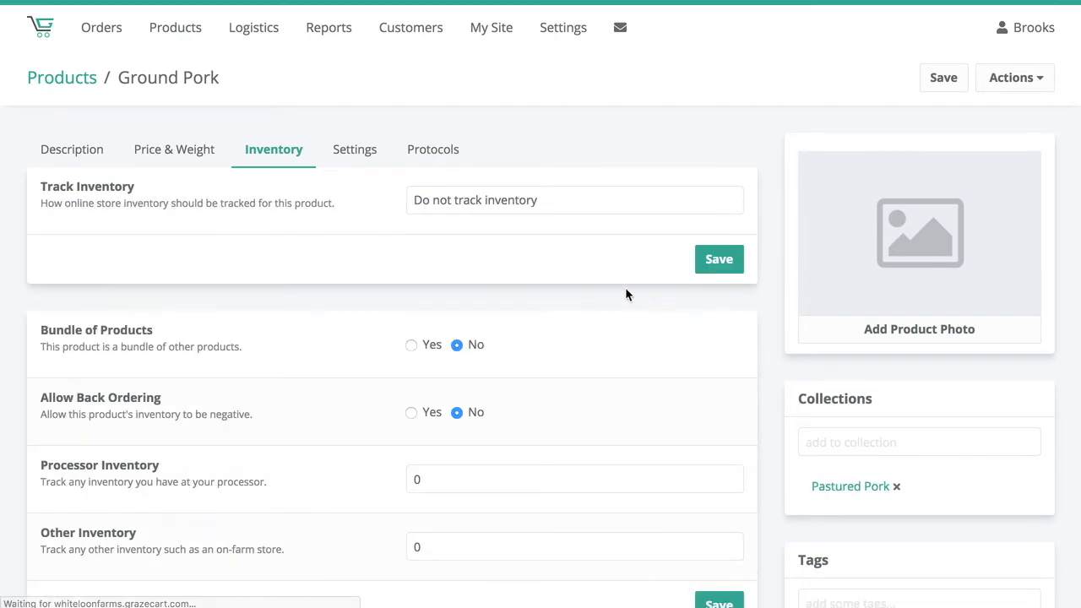
- Switch the product's tracking back to Track inventory and save it
click(490, 203)
click(485, 181)
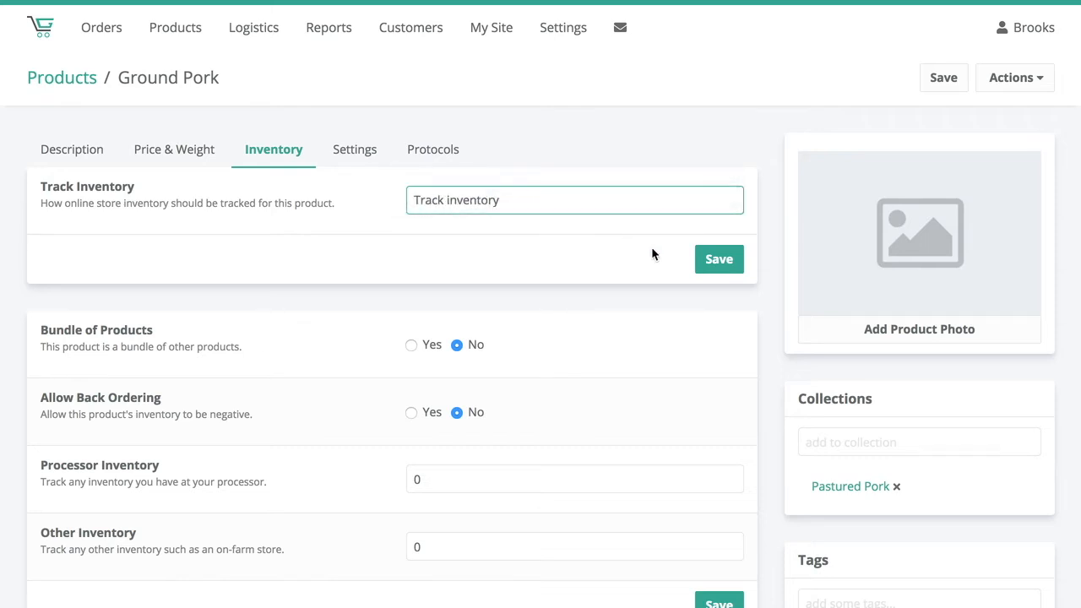
click(731, 265)
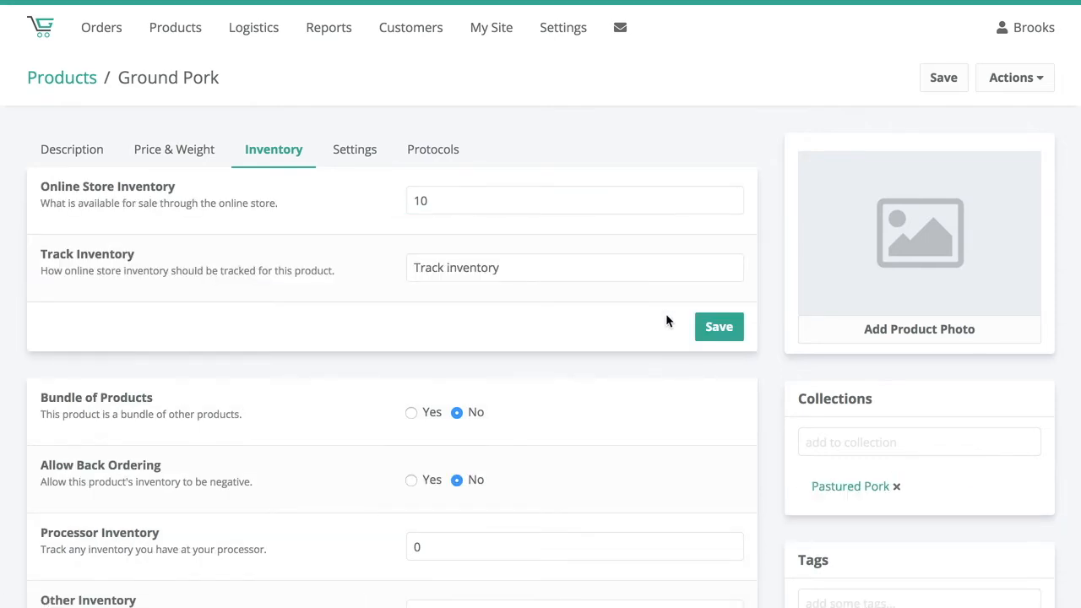
- Mark Ground Pork as a bundle of products and save the inventory settings
scroll(666, 318, down, 1)
scroll(666, 318, down, 3)
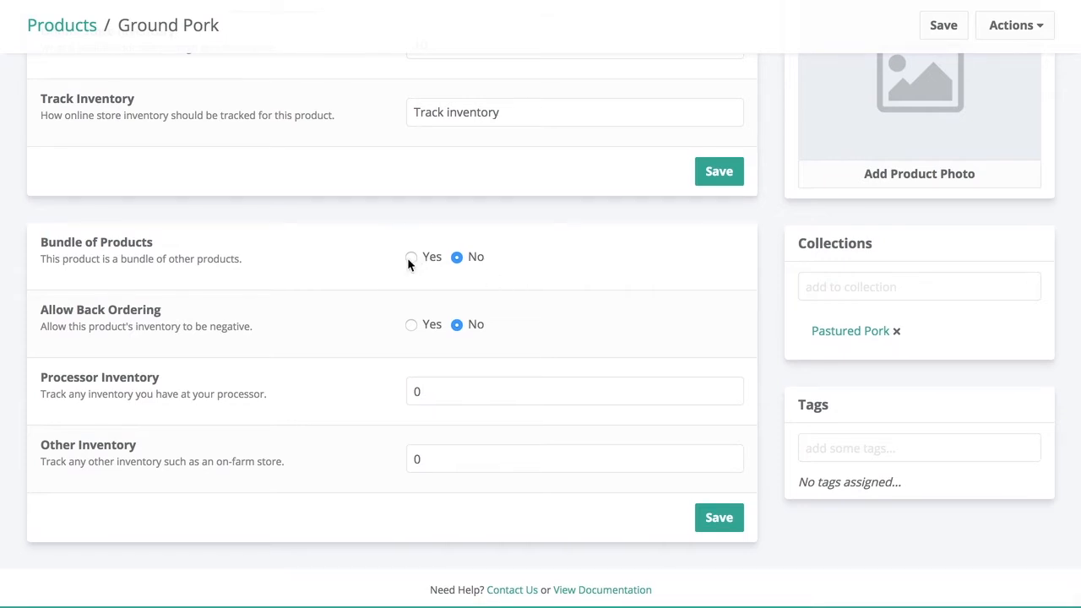
click(409, 257)
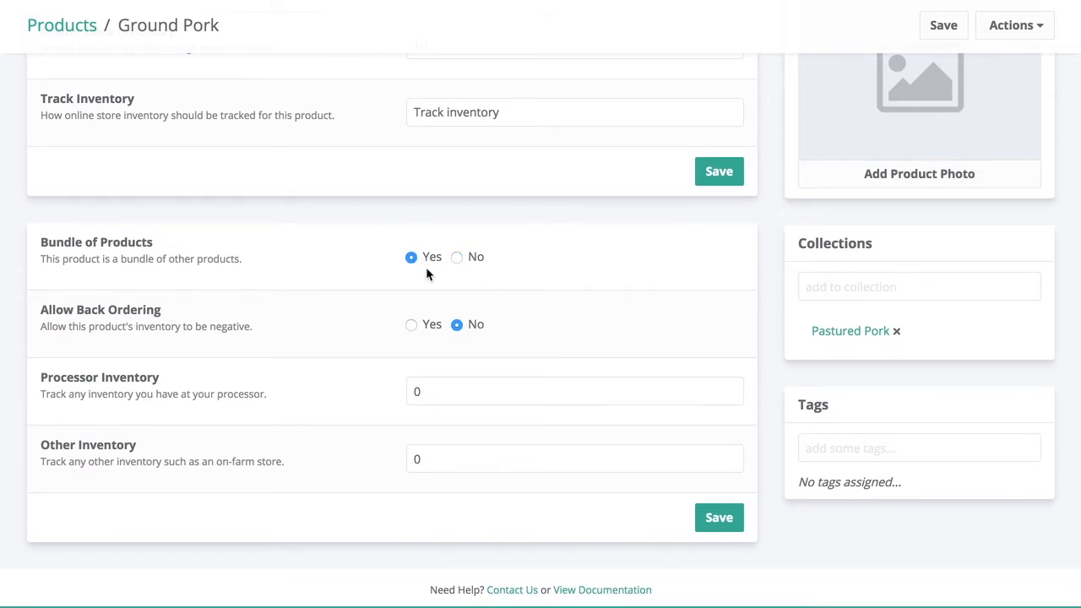
click(740, 521)
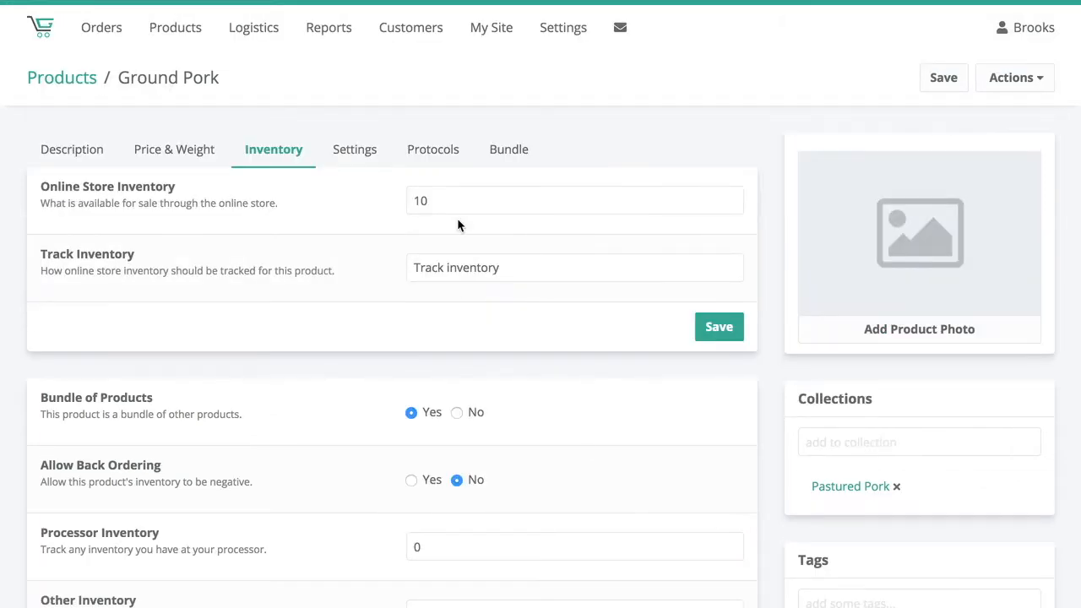
- Add Ground Sirloin (Sample) to the product's bundle with a quantity of 5
click(515, 152)
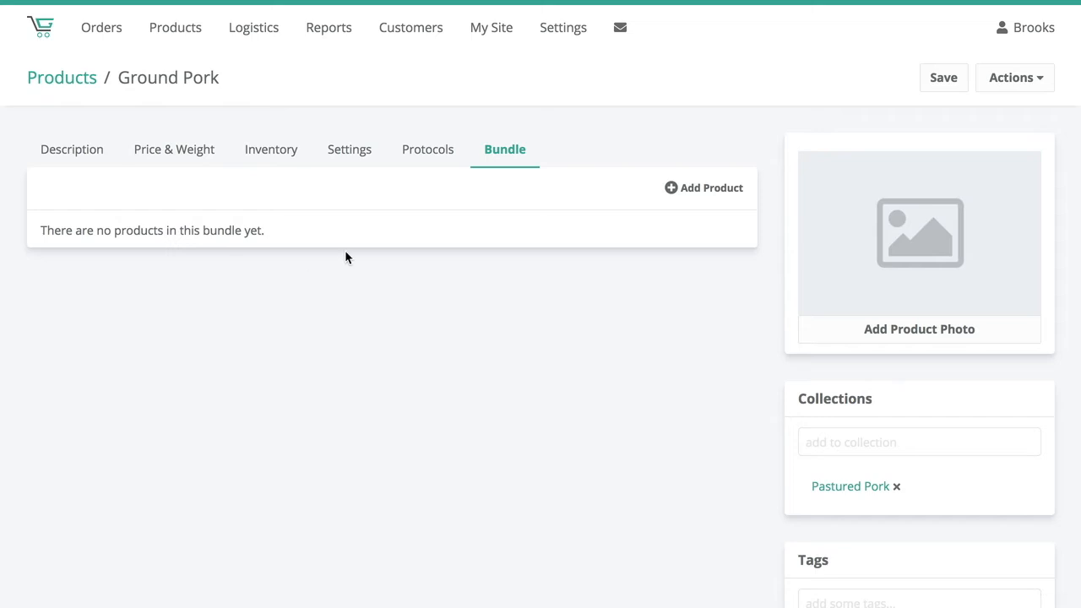
click(698, 187)
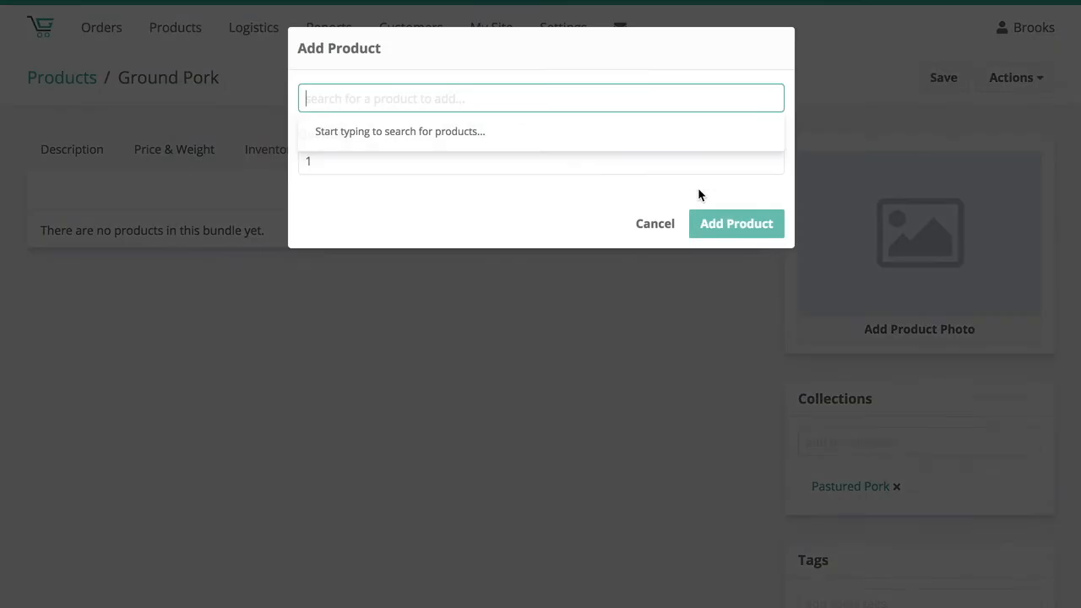
click(351, 1)
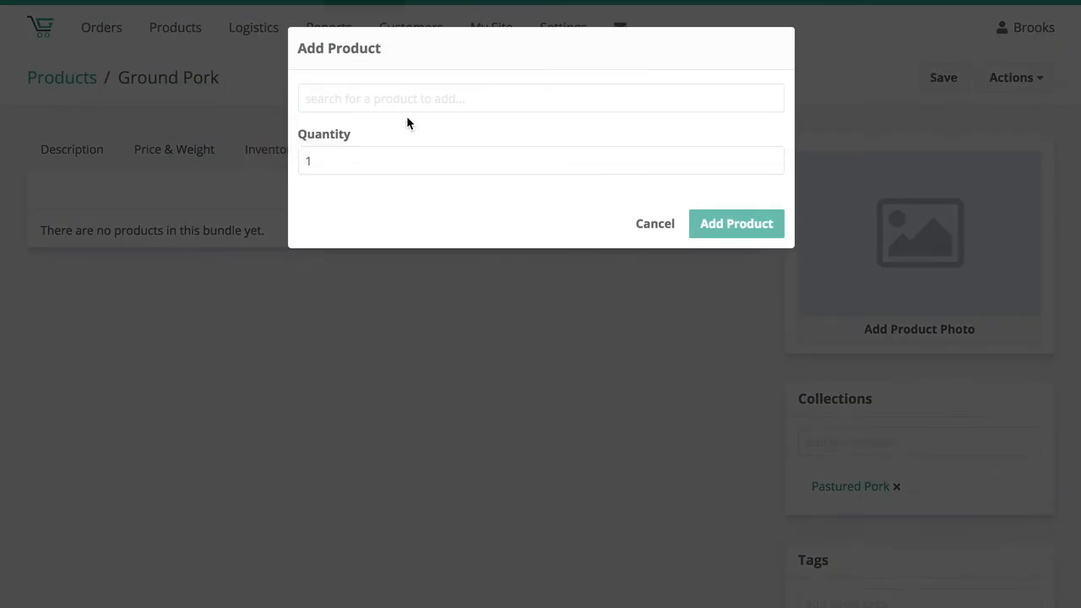
click(398, 108)
text(grou)
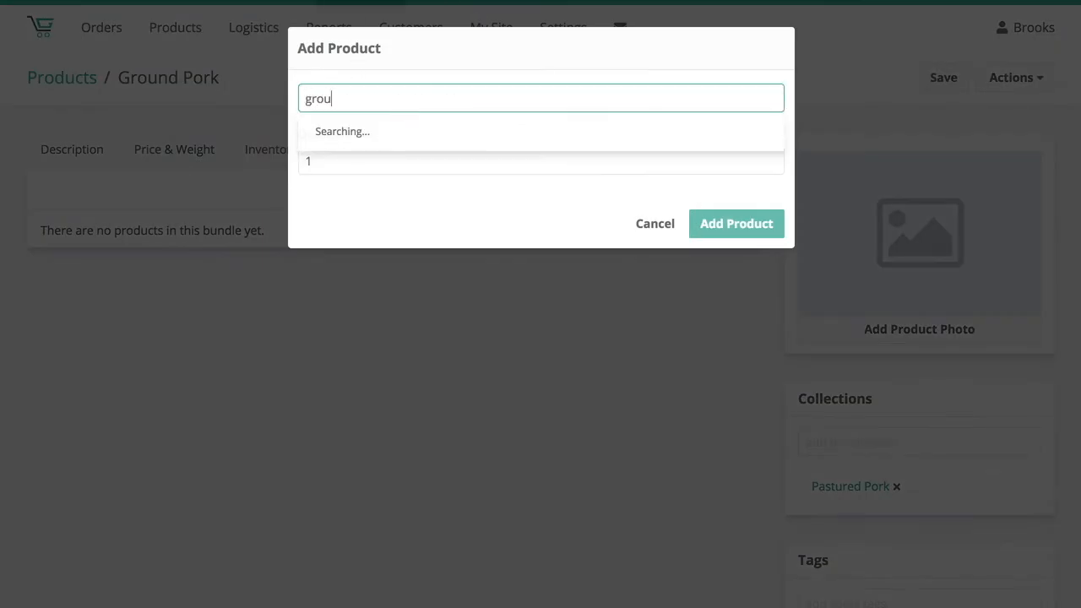
click(407, 161)
click(357, 158)
double_click(356, 158)
text(5)
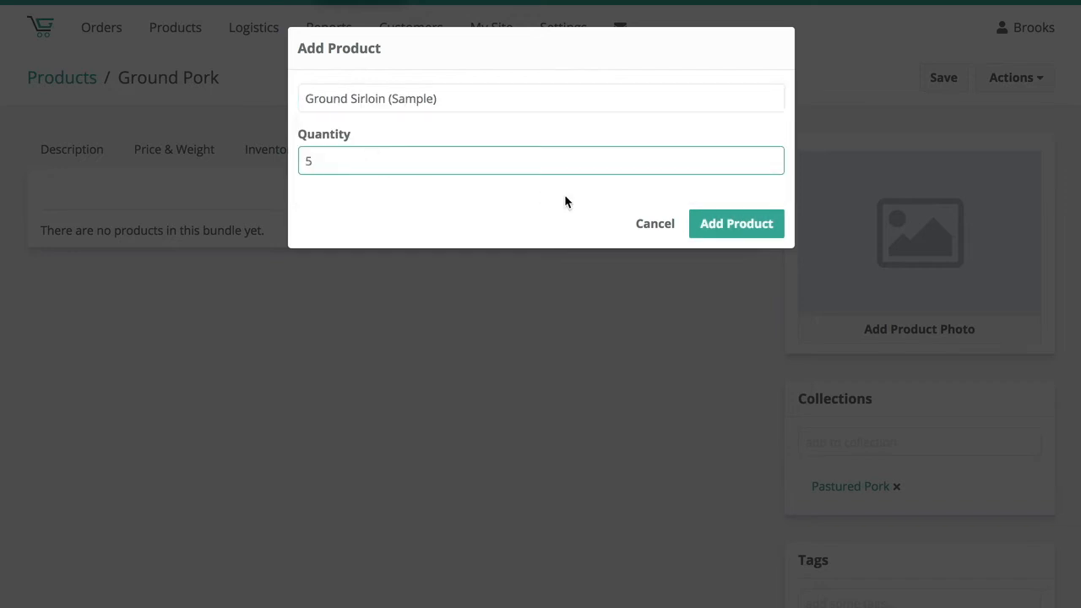
click(737, 233)
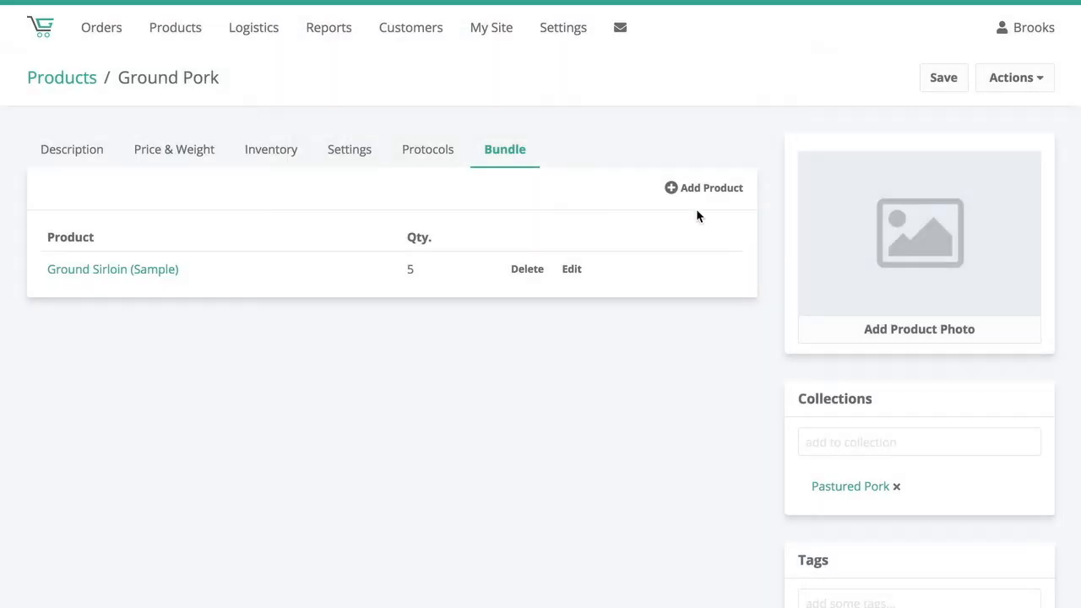
- Add Pork Chop (Sample) to the bundle with a quantity of 5 and save the product
click(706, 190)
triple_click(440, 98)
key(BackSpace)
text(egg)
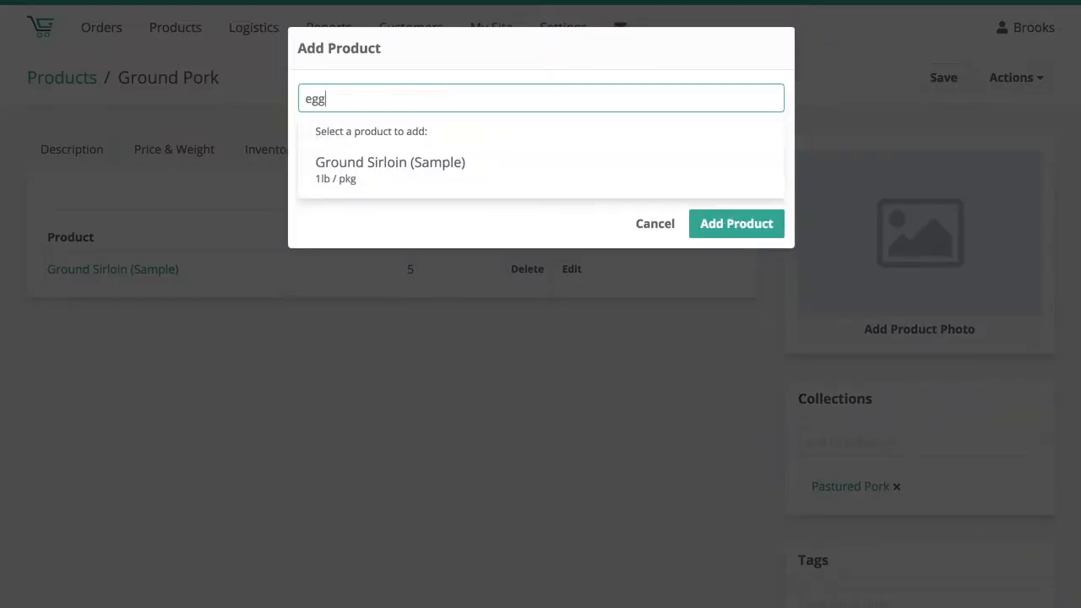
key(BackSpace)
key(BackSpace)
key(BackSpace)
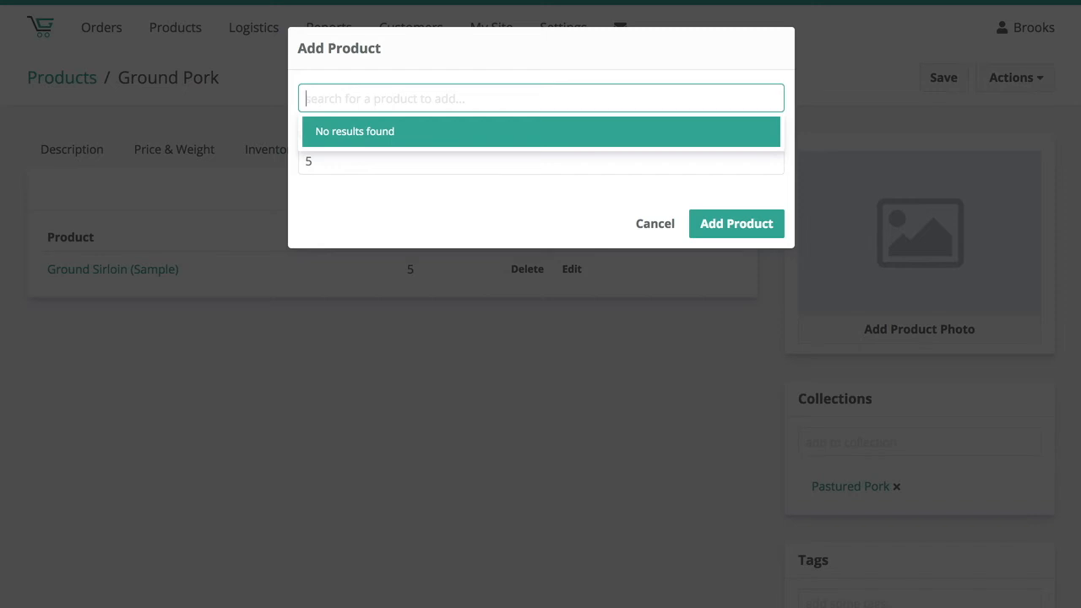
text(chop)
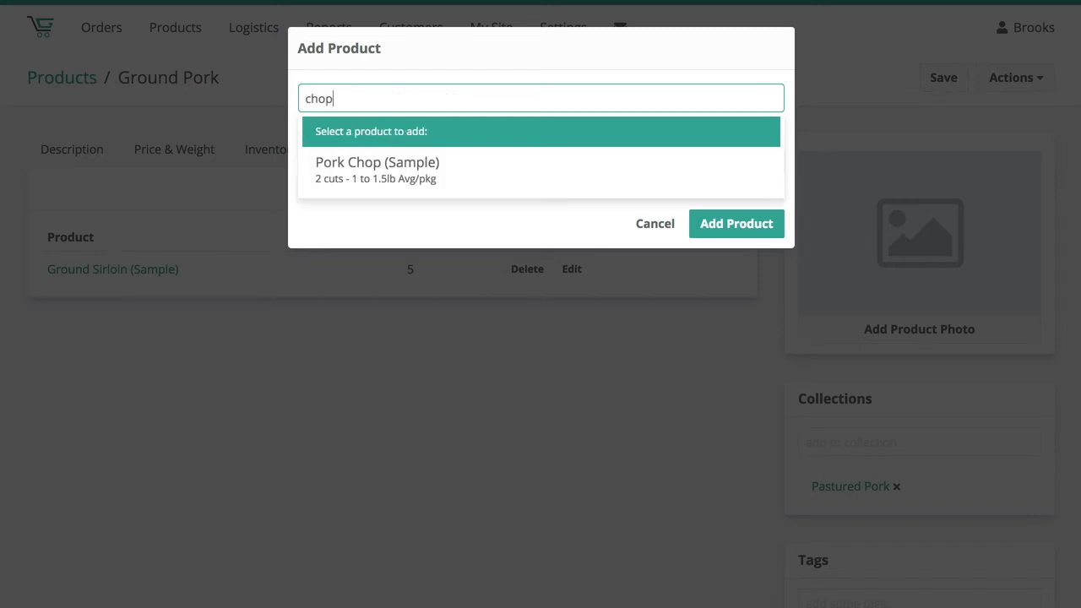
click(404, 167)
click(732, 223)
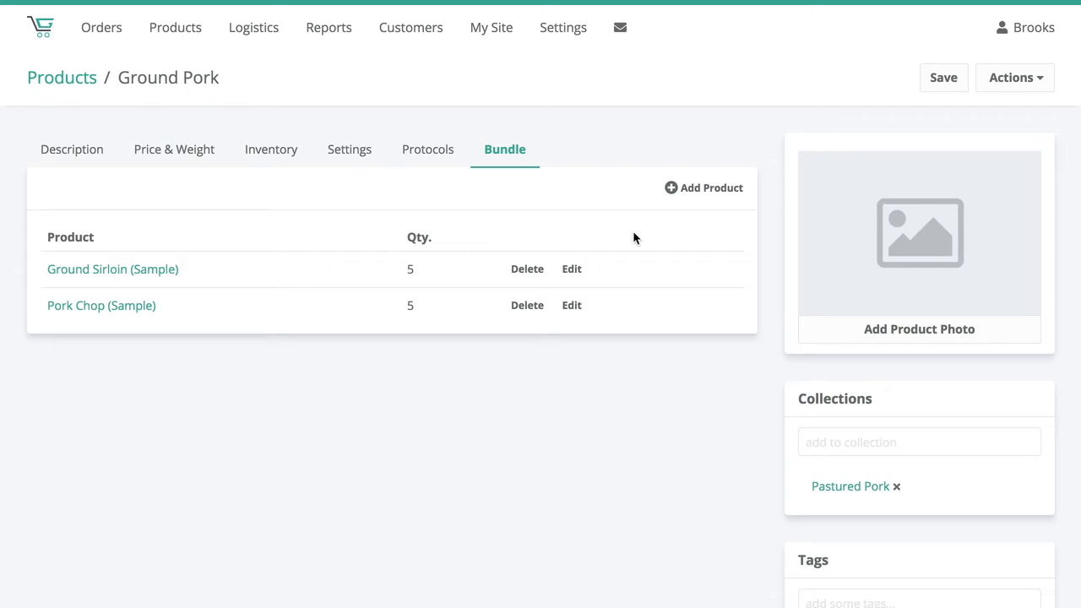
click(934, 87)
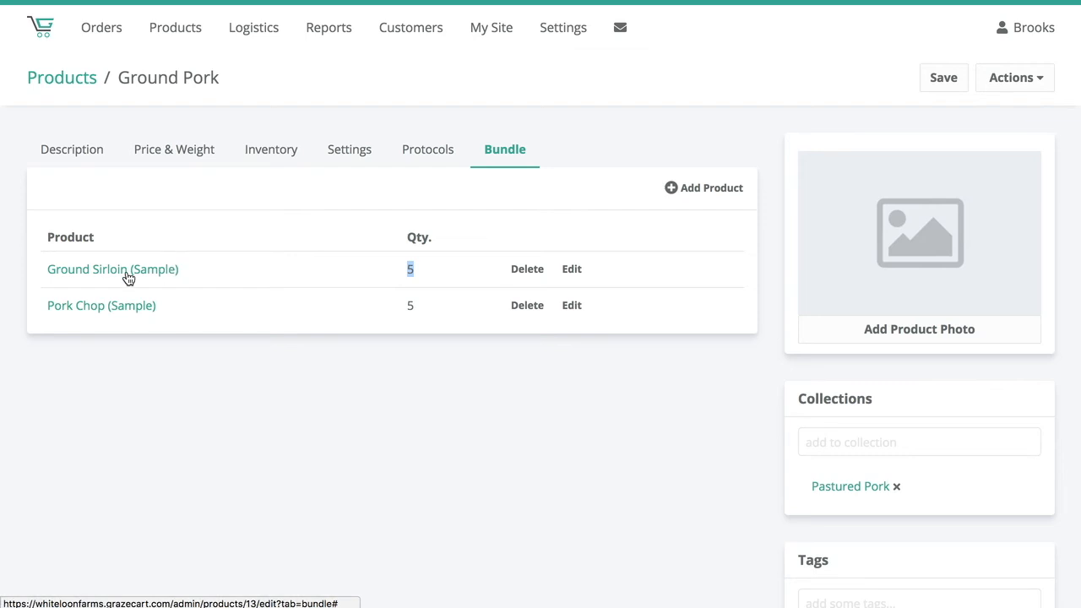
- Try to set Ground Pork's inventory tracking to Track inventory on bundled items
drag(400, 306, 420, 307)
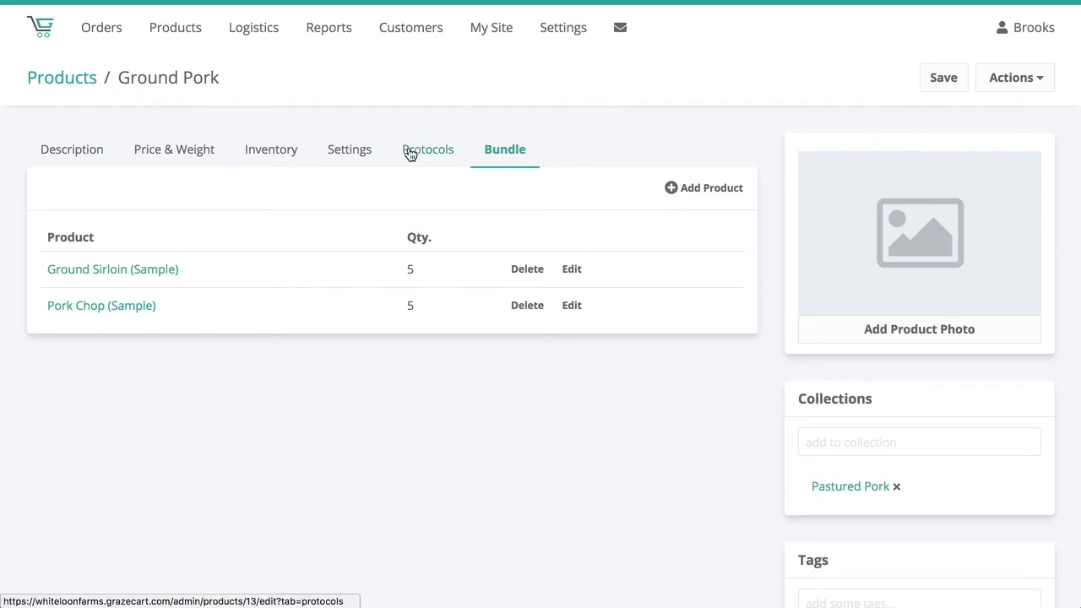
click(275, 152)
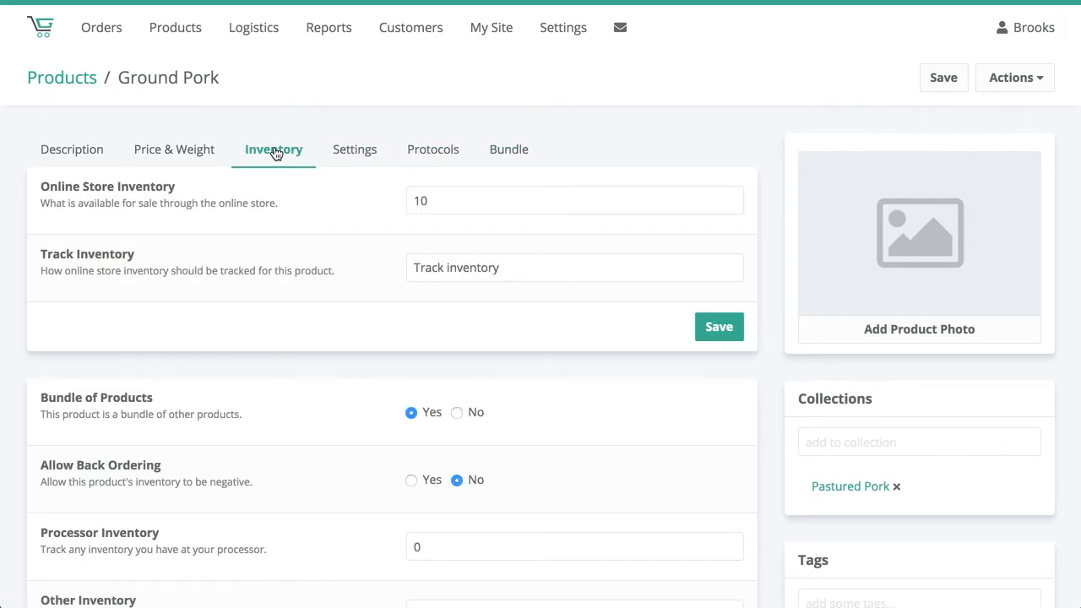
click(493, 265)
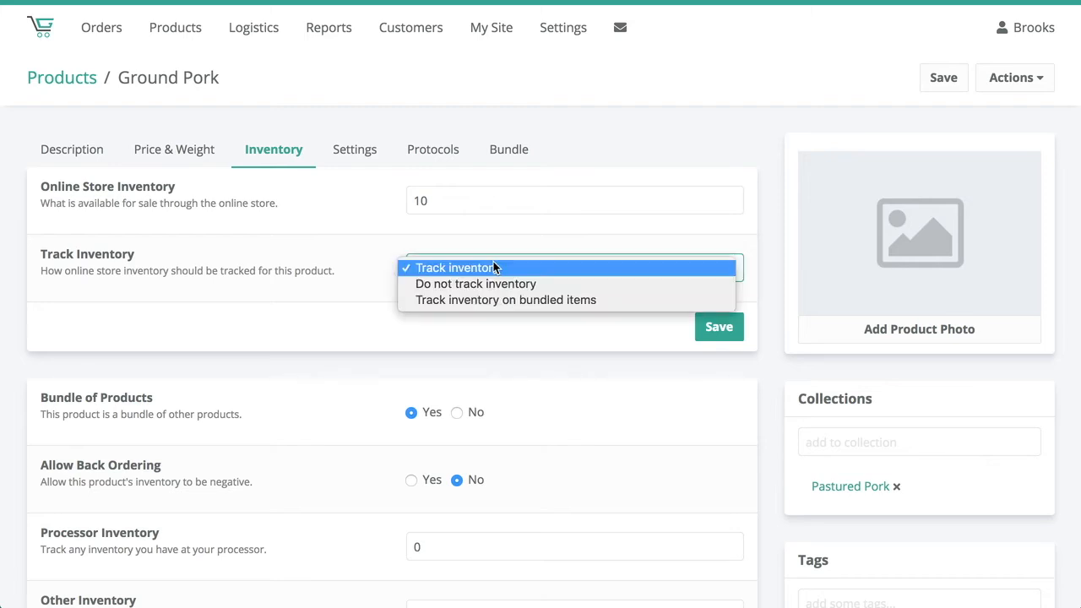
click(633, 305)
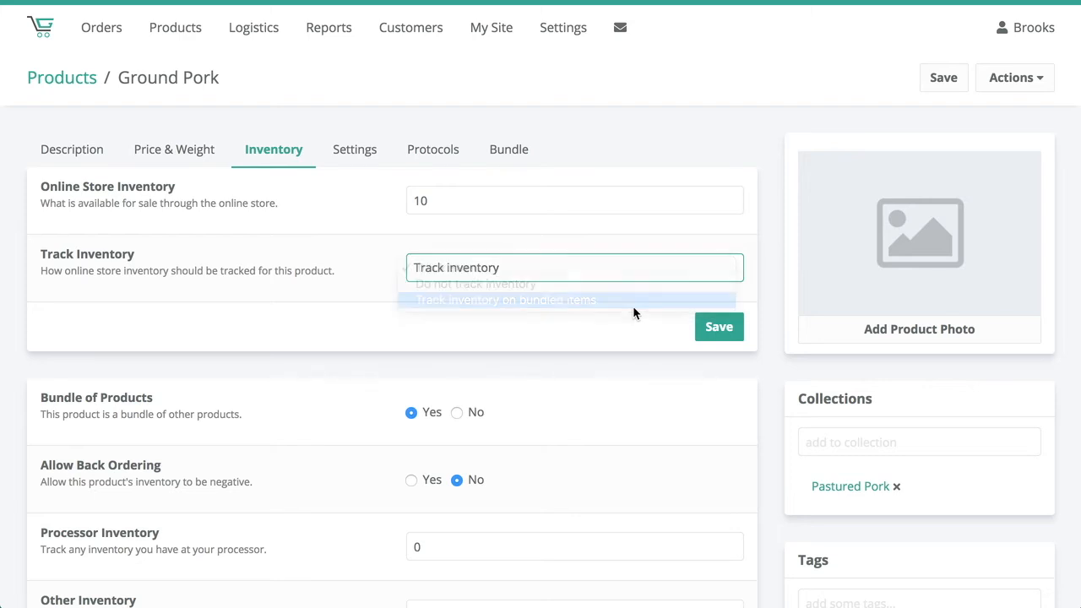
click(712, 327)
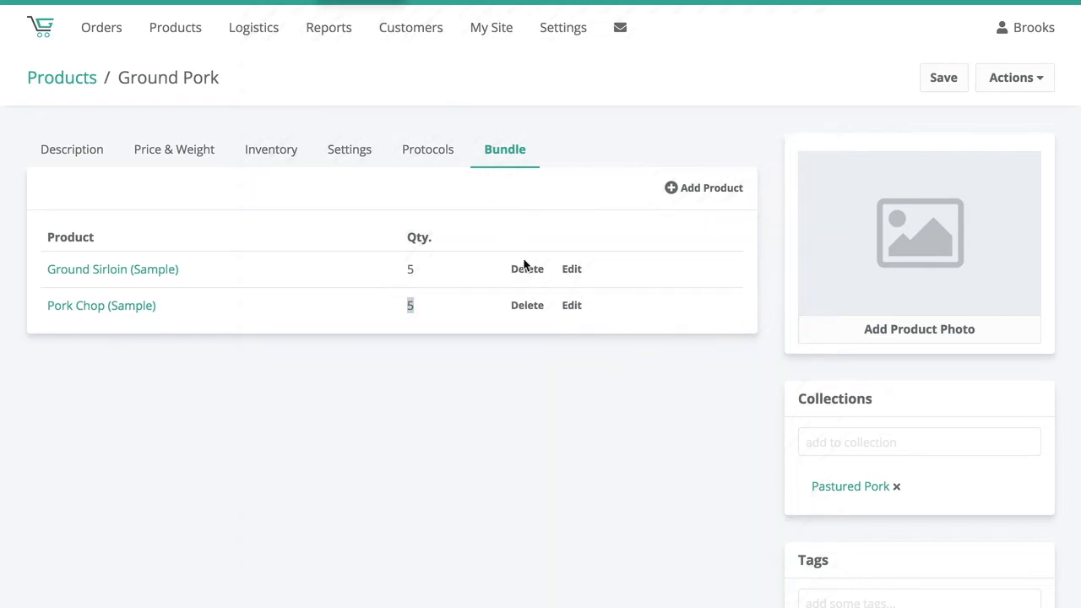
- Remove Ground Sirloin (Sample) and Pork Chop (Sample) from the bundle
click(525, 271)
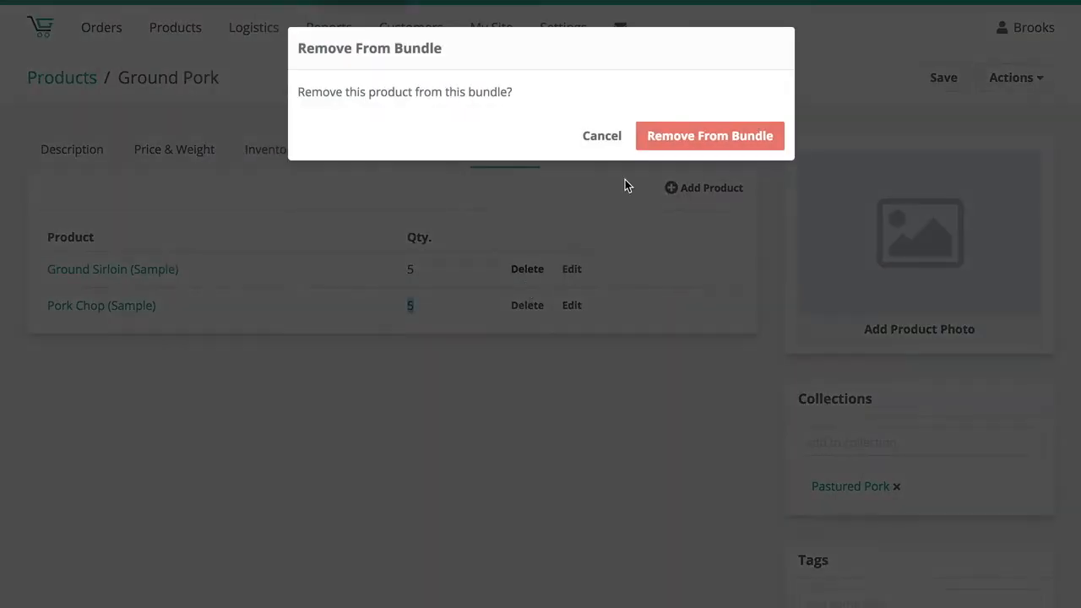
click(666, 138)
click(512, 271)
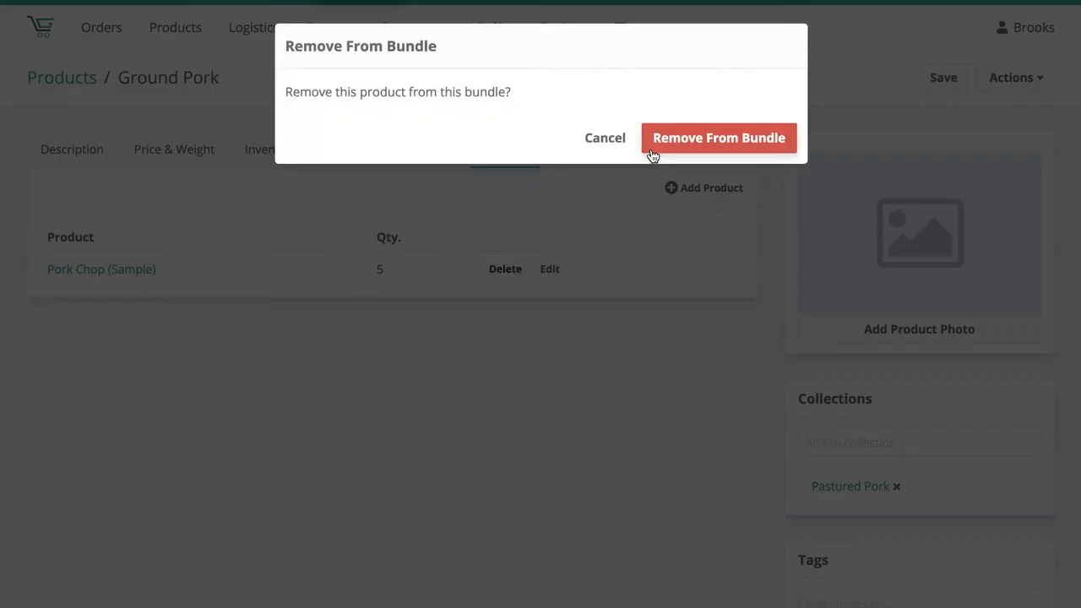
click(666, 136)
- Set Bundle of Products to No in Ground Pork's inventory settings and save
click(282, 152)
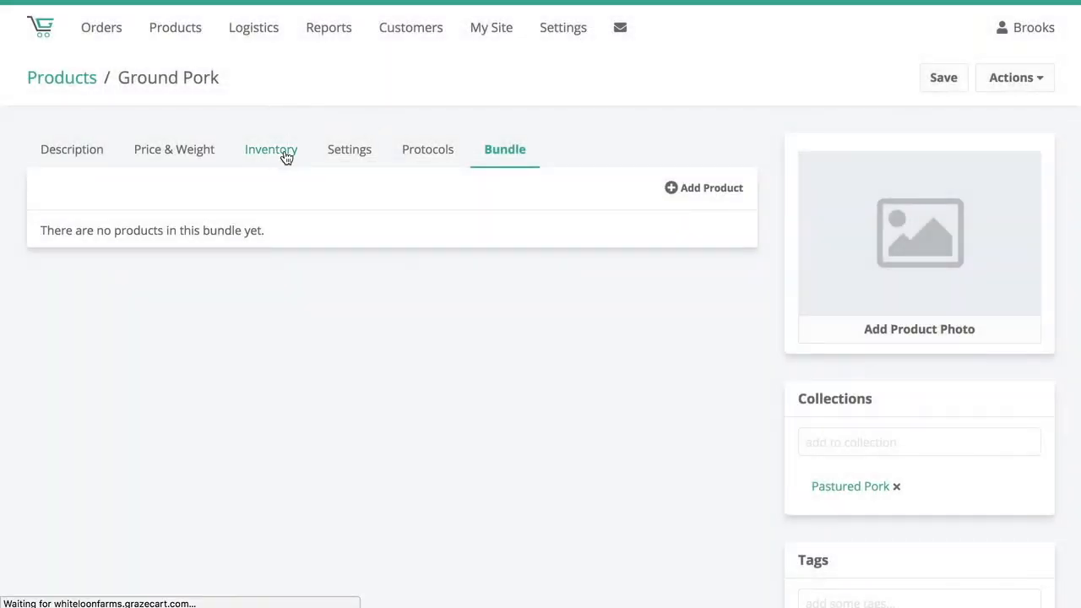
scroll(401, 294, down, 3)
click(457, 257)
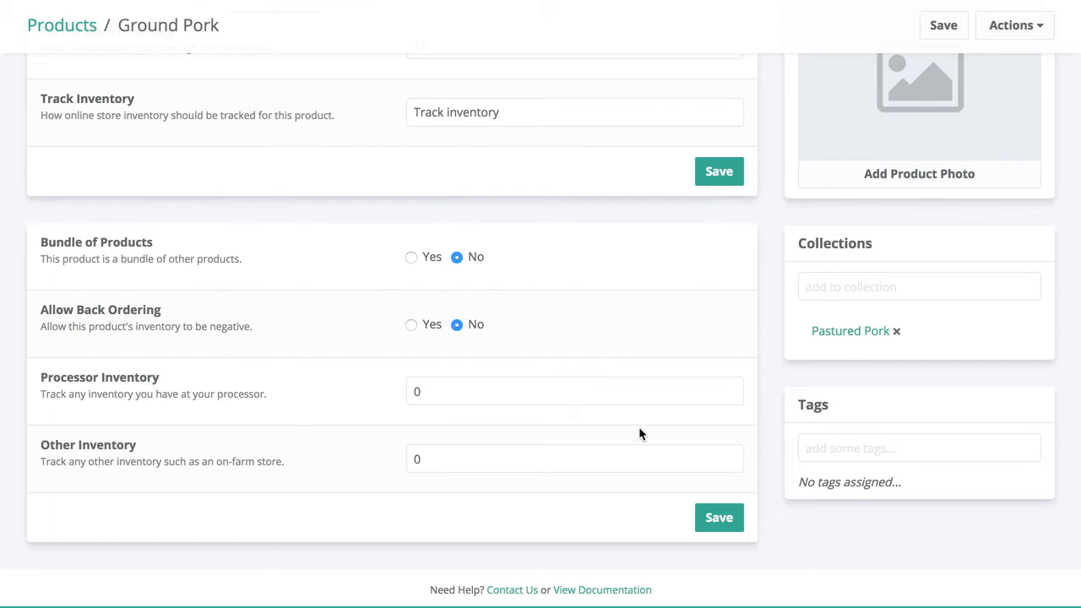
click(719, 515)
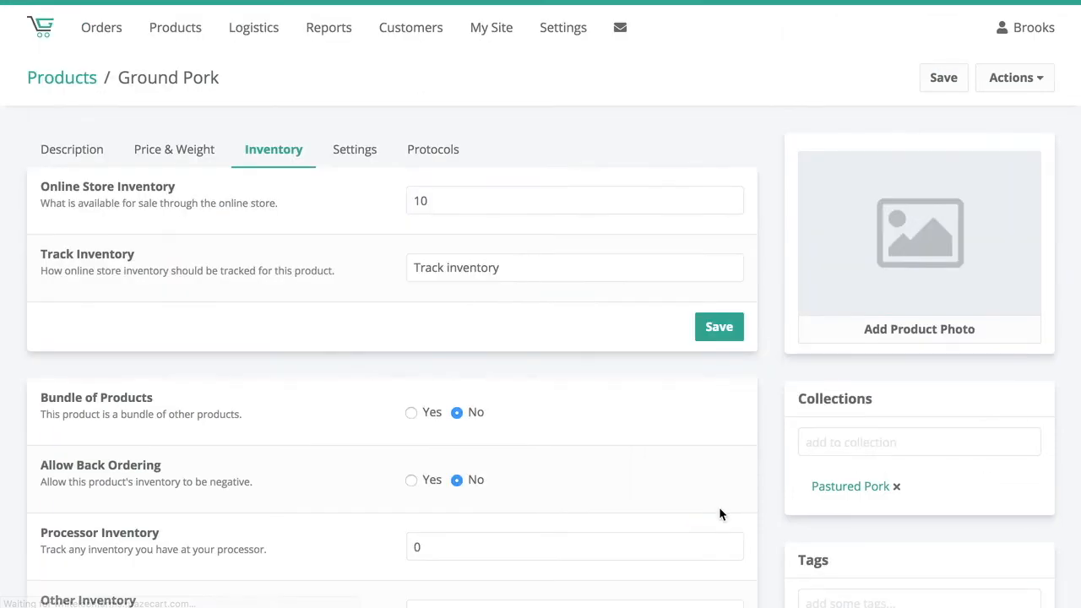
- Review the Processor Inventory and Other Inventory fields without changing their values
drag(512, 398, 404, 390)
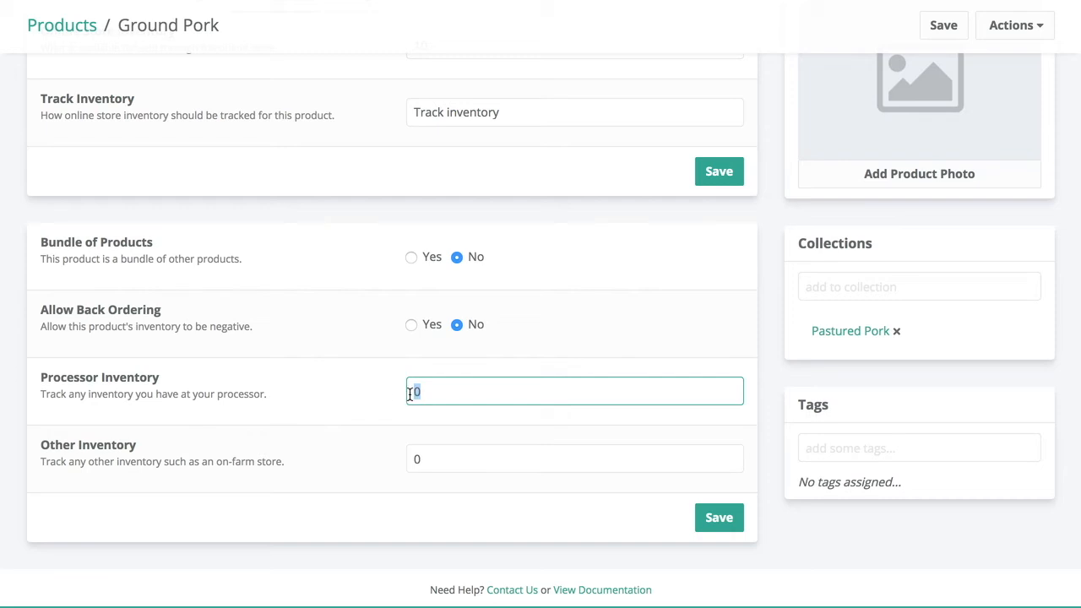
triple_click(123, 371)
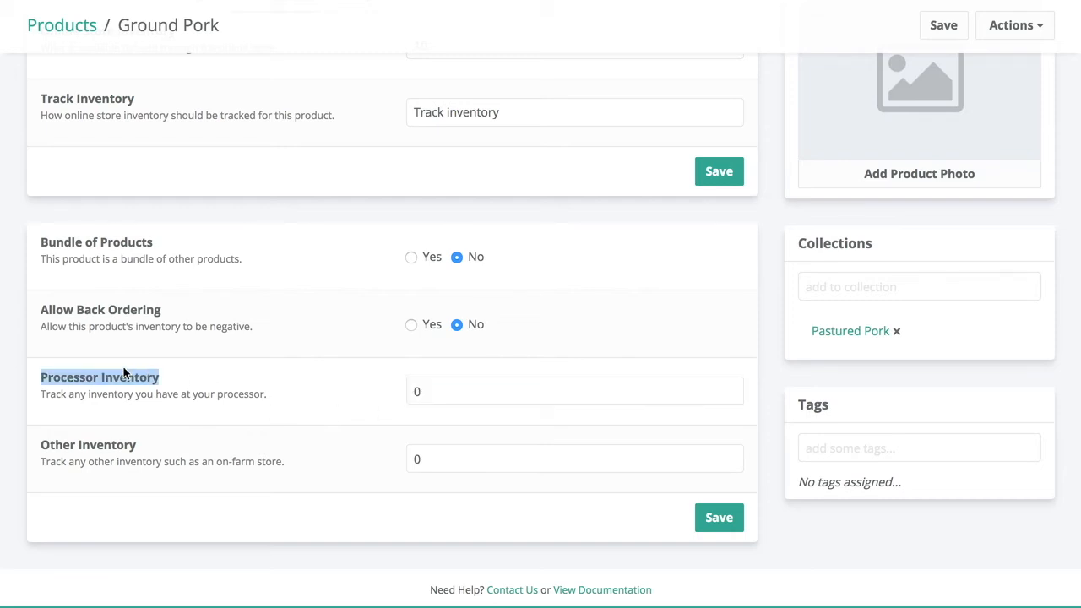
click(451, 393)
double_click(412, 385)
click(478, 459)
double_click(416, 459)
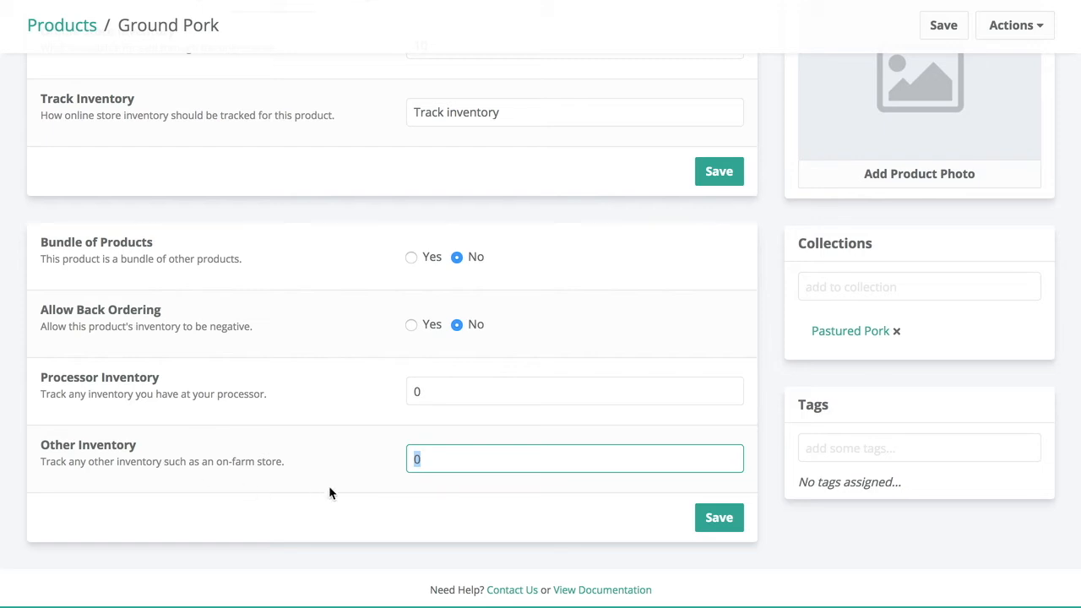
scroll(461, 461, up, 3)
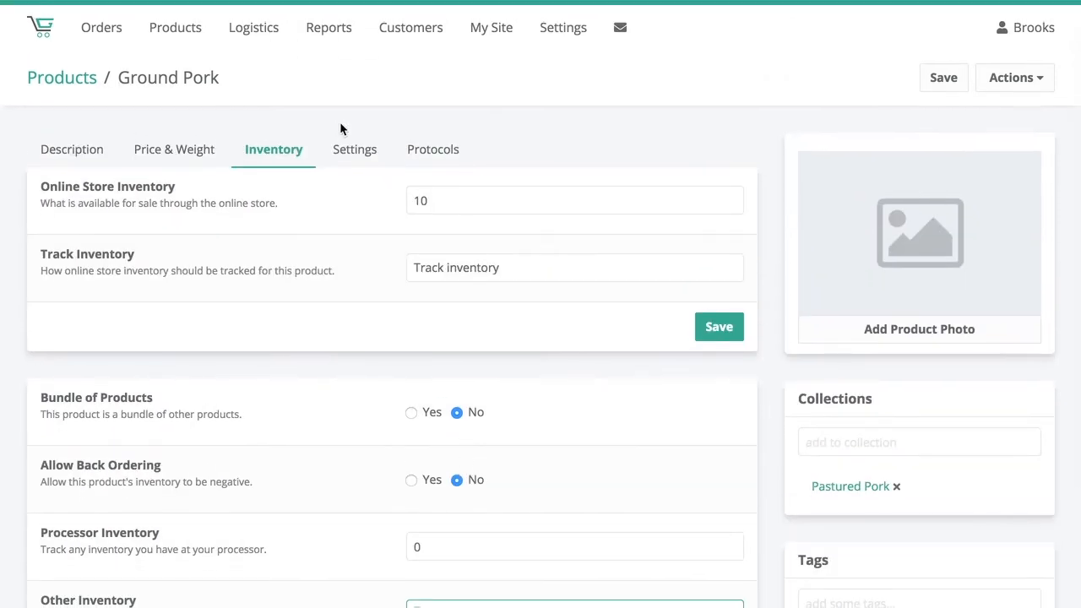
- In Ground Pork's product settings, try Visibility No with a save, and restore Visibility to Yes with another save
click(354, 159)
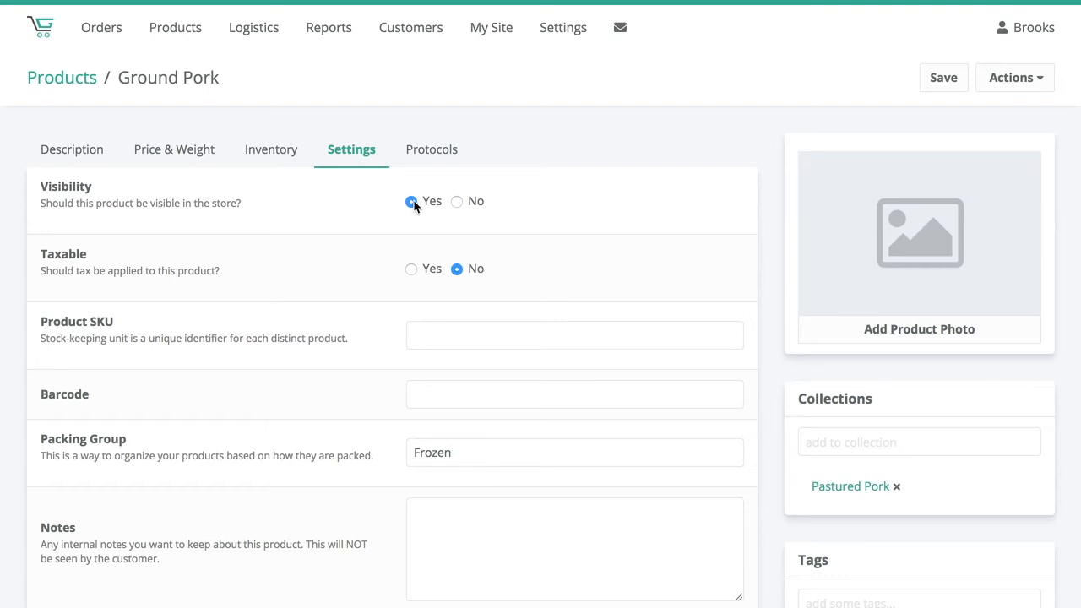
click(455, 203)
click(941, 81)
click(941, 77)
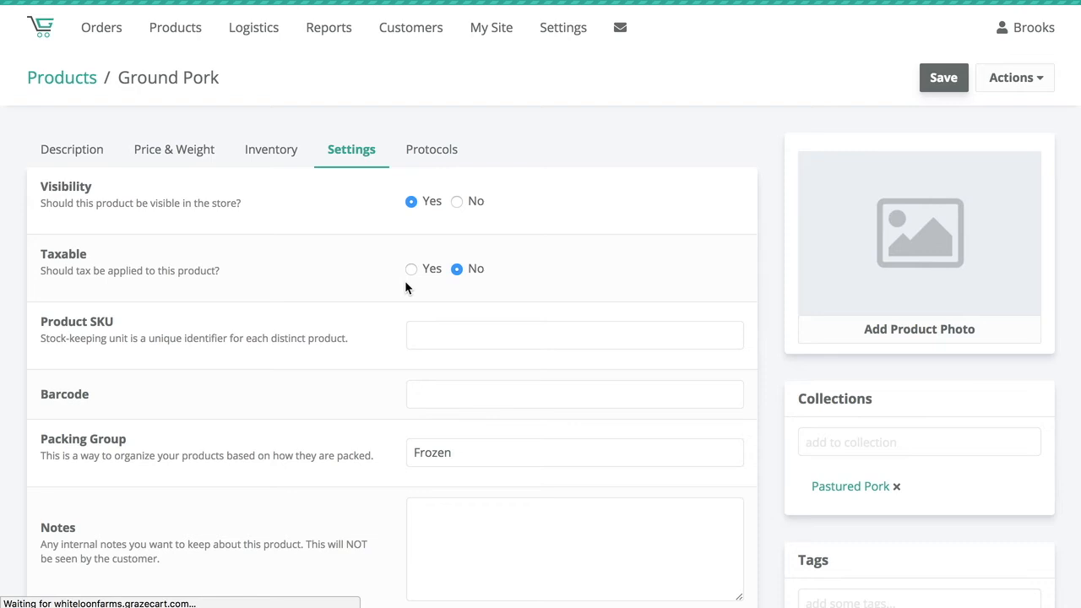
- Examine the Taxable and Product SKU settings of Ground Pork, including the suggested SKU entries
scroll(401, 267, down, 1)
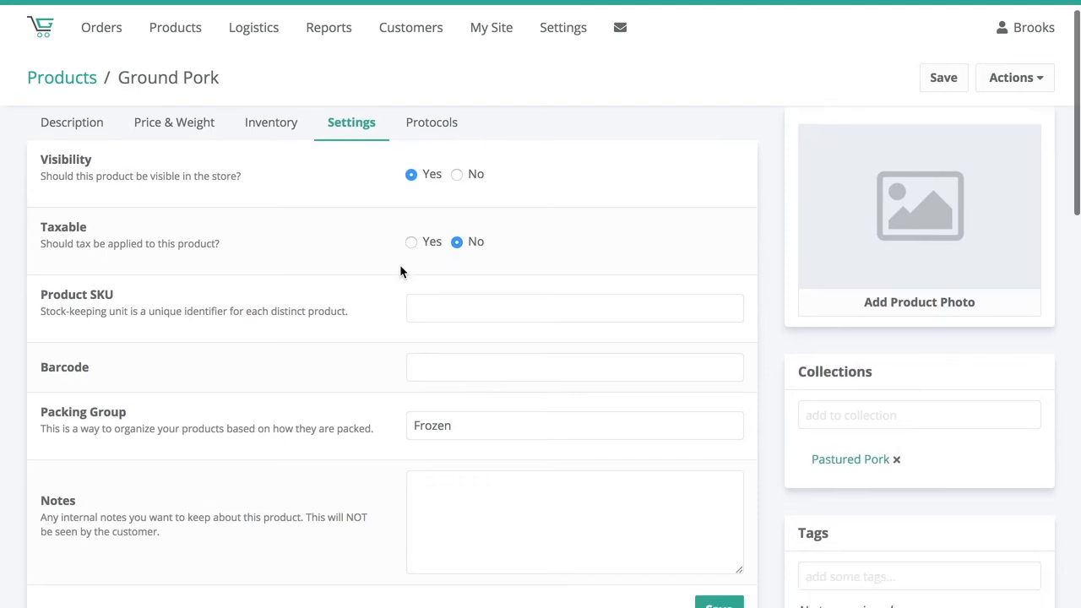
scroll(412, 238, down, 2)
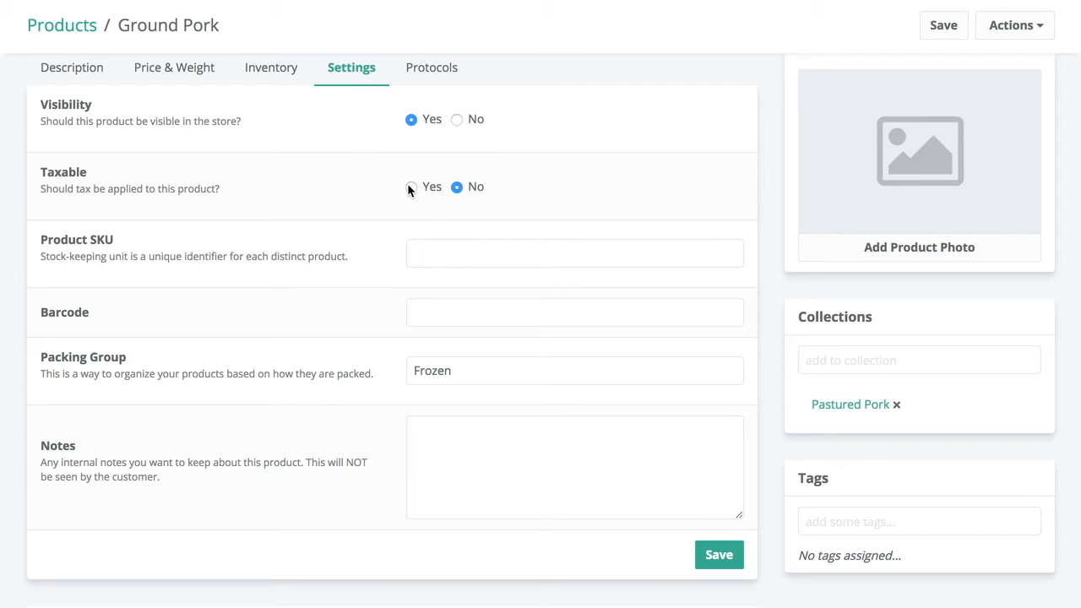
scroll(408, 187, up, 1)
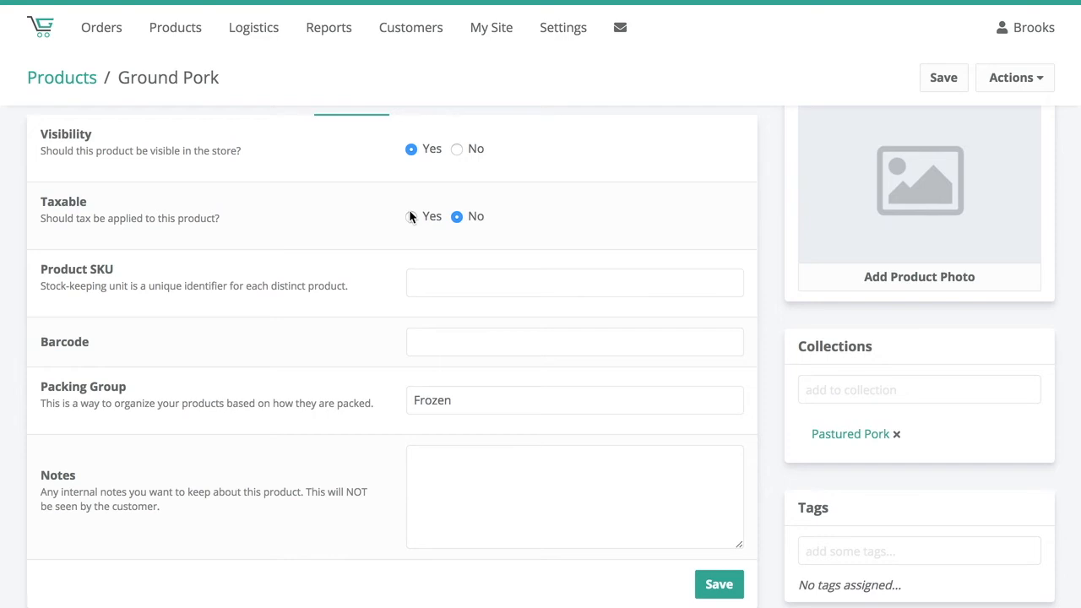
scroll(410, 212, down, 2)
click(434, 223)
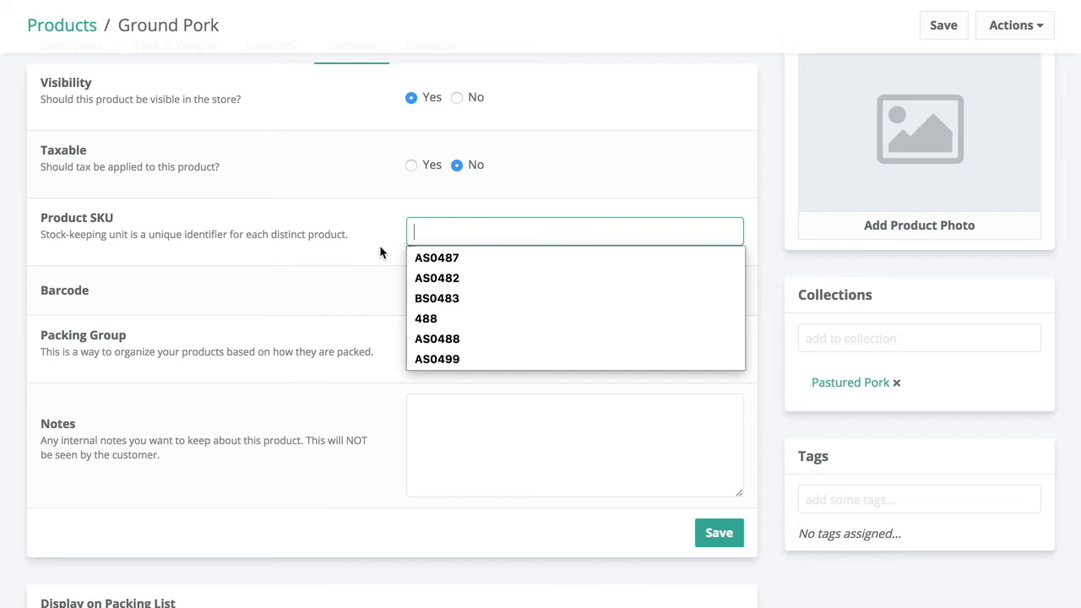
click(372, 234)
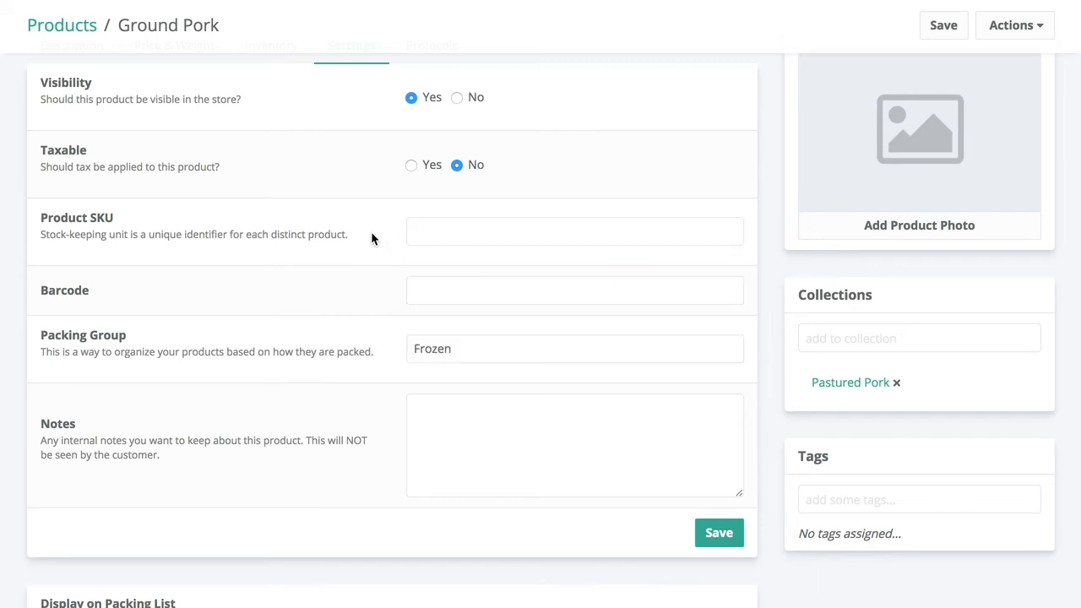
click(459, 231)
click(337, 233)
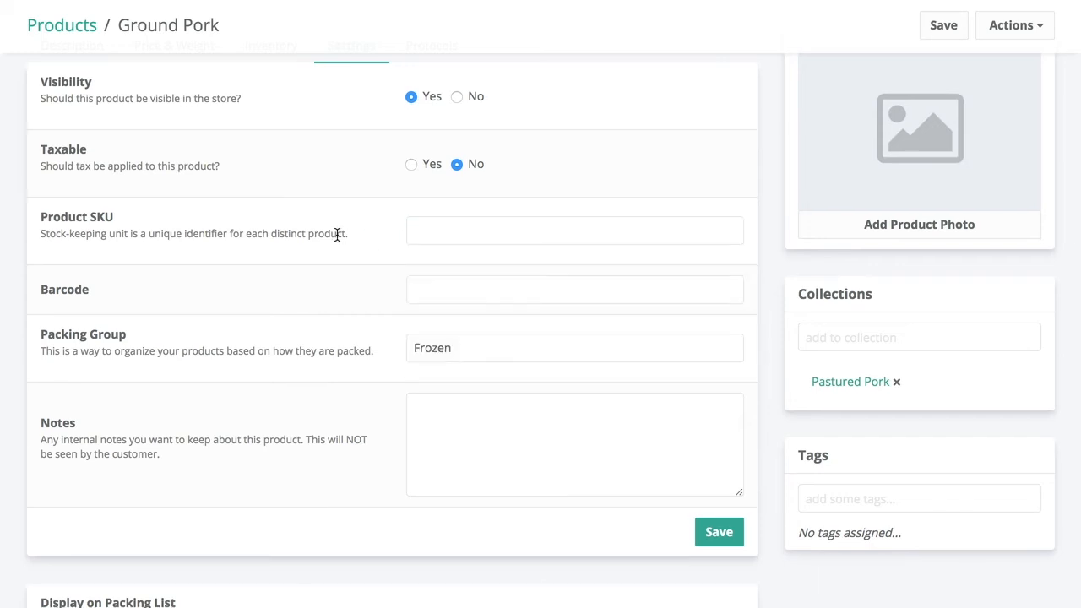
- Review Ground Pork's packing group, notes and packing list display settings, and check the available Product Vendor options
scroll(336, 234, down, 2)
scroll(295, 263, down, 2)
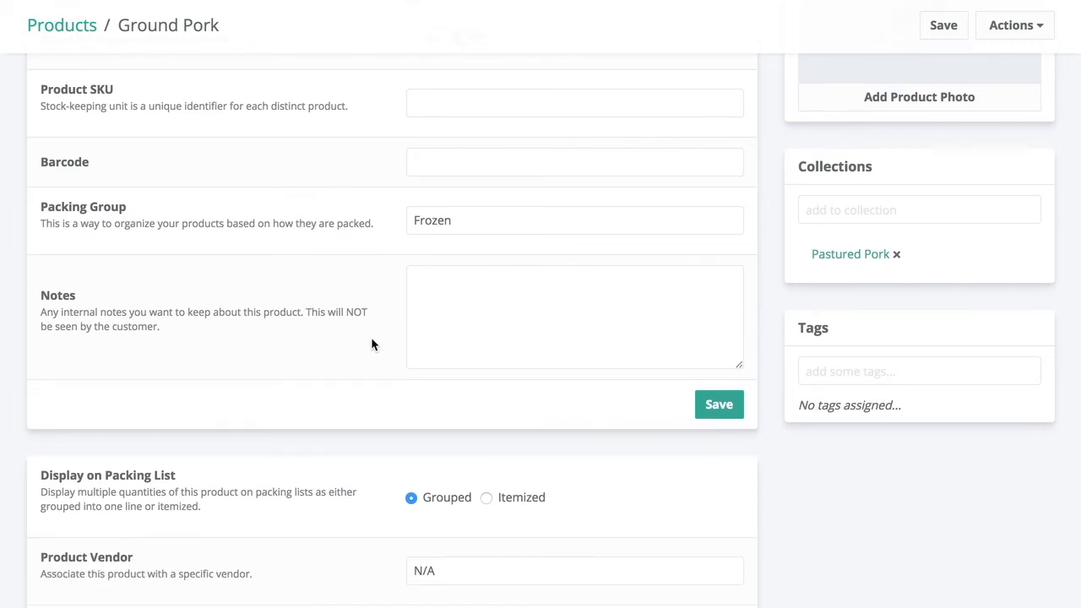
scroll(371, 344, down, 5)
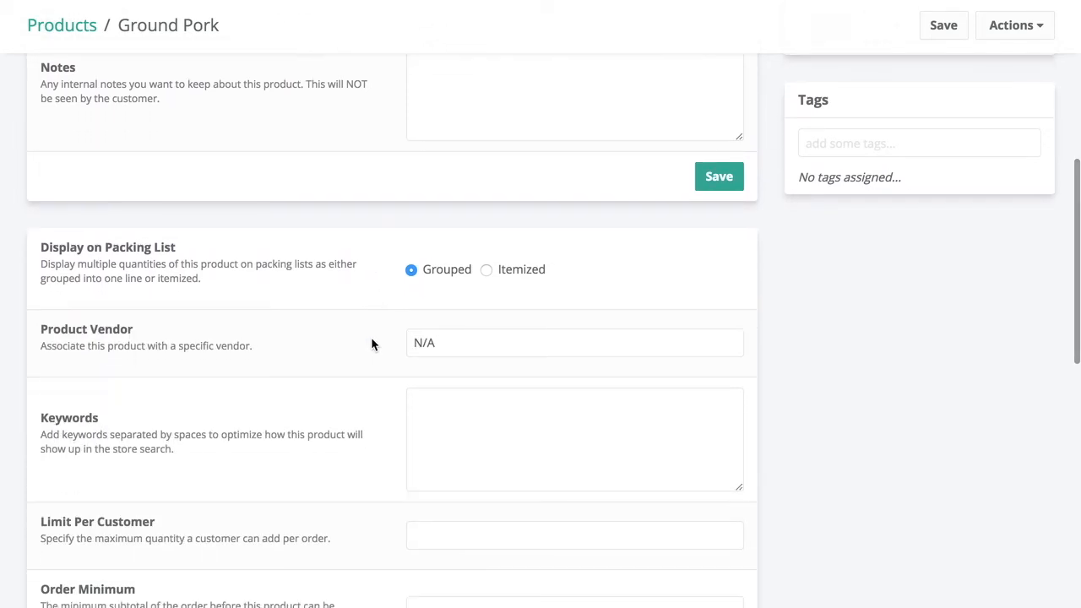
scroll(372, 343, down, 3)
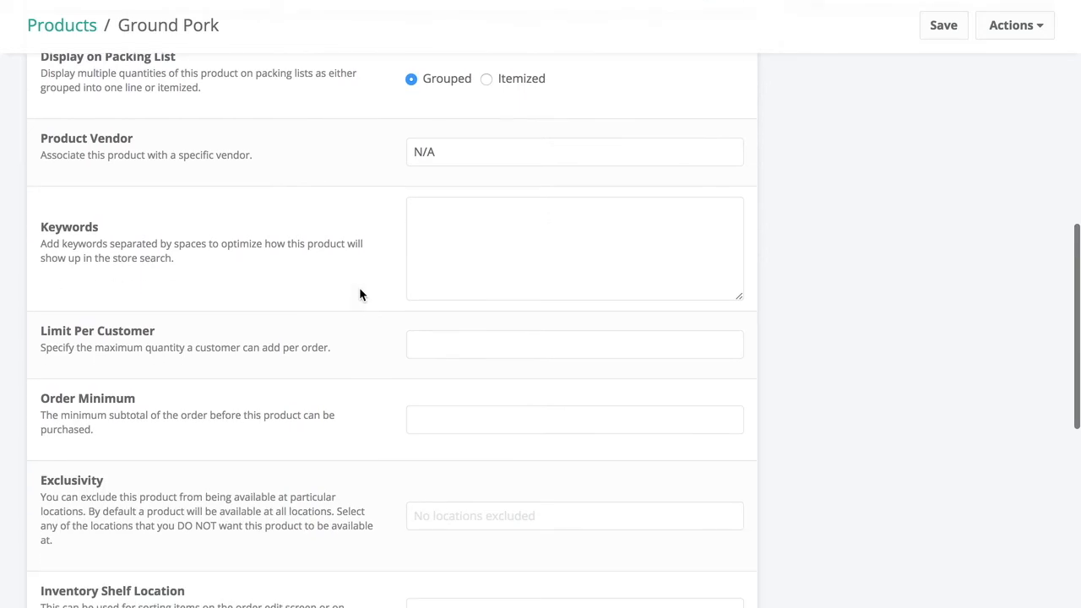
scroll(339, 119, down, 1)
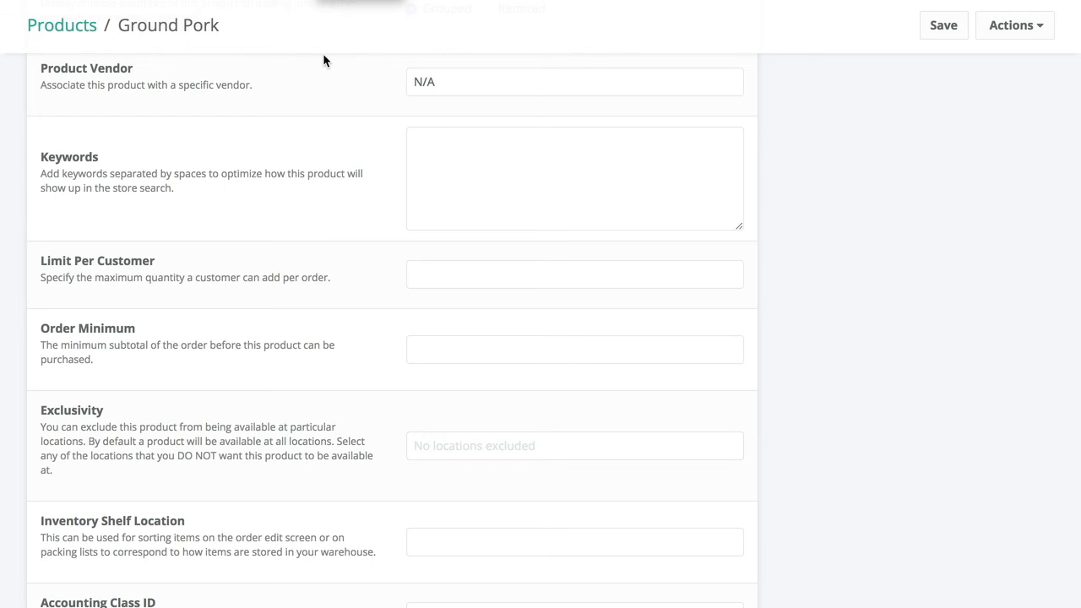
click(426, 85)
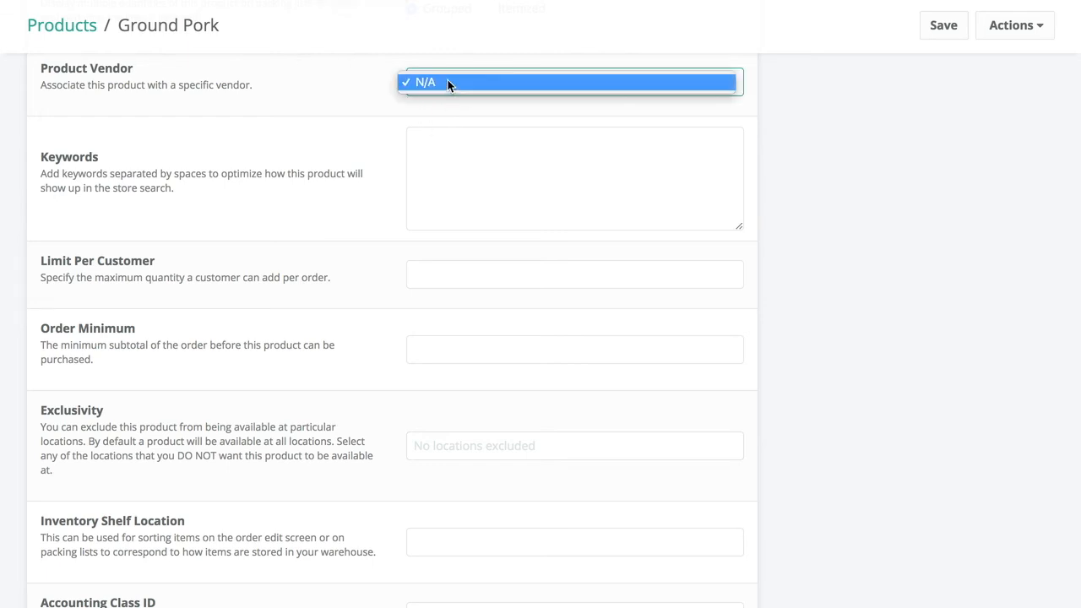
click(340, 90)
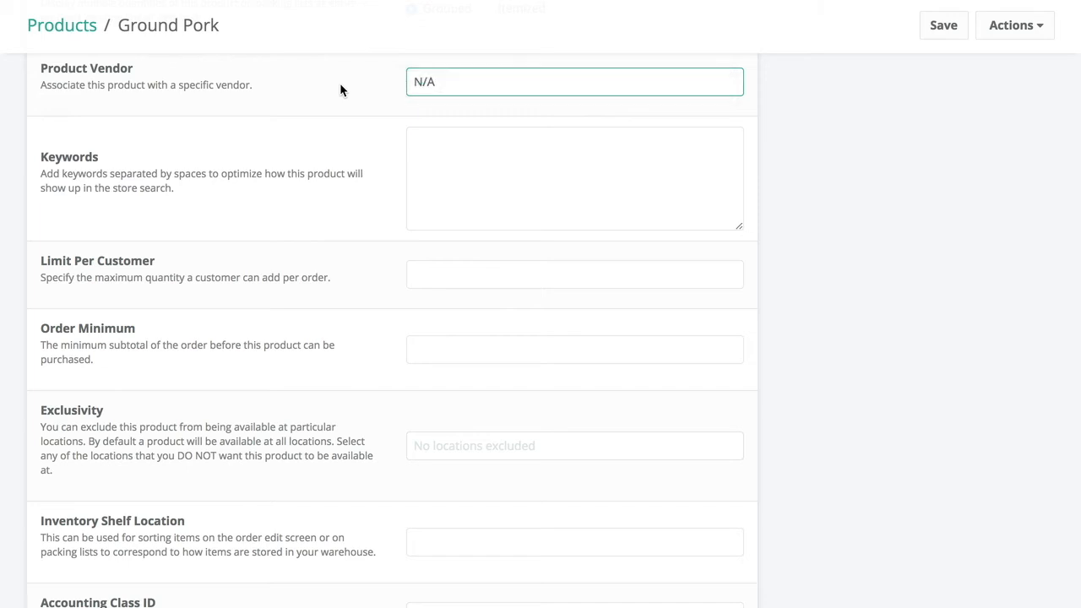
- Enter Ground Pork without a trailing comma as the product's store search keywords
scroll(340, 90, down, 2)
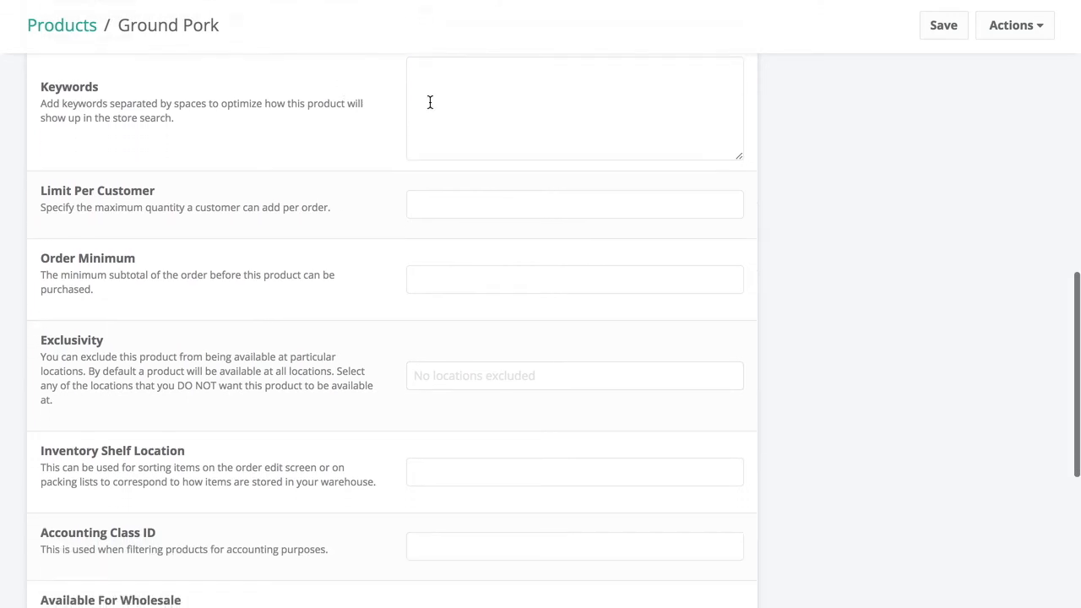
click(478, 107)
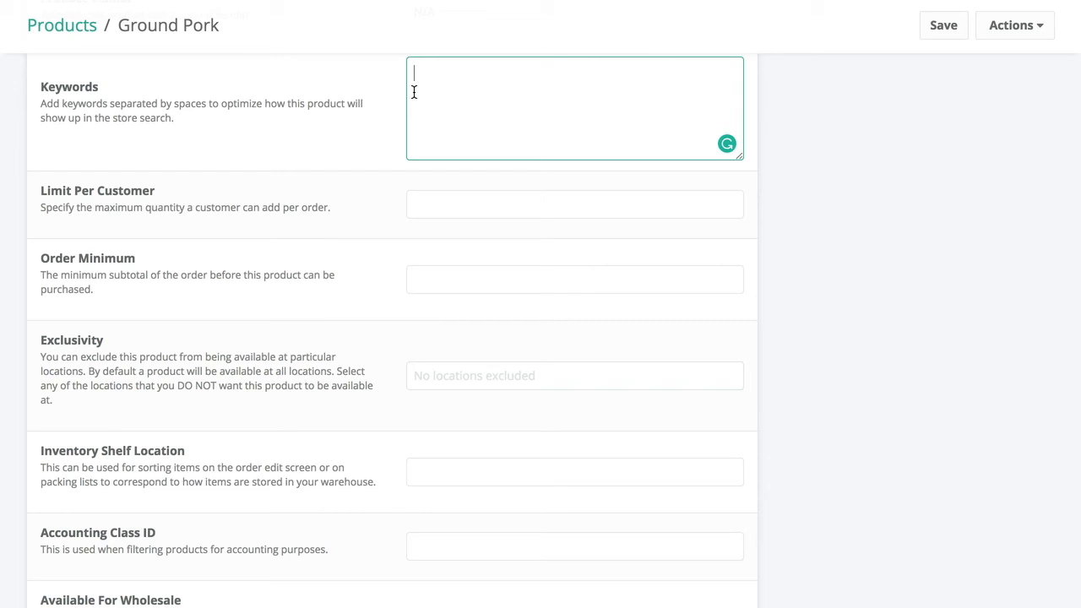
scroll(379, 107, up, 2)
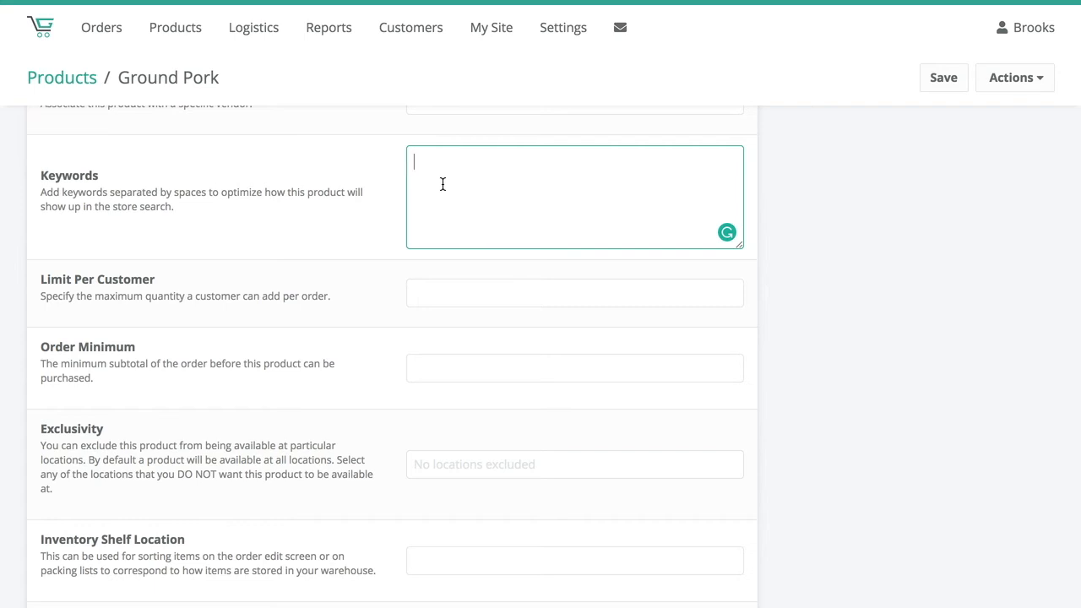
text(Ground Pork,)
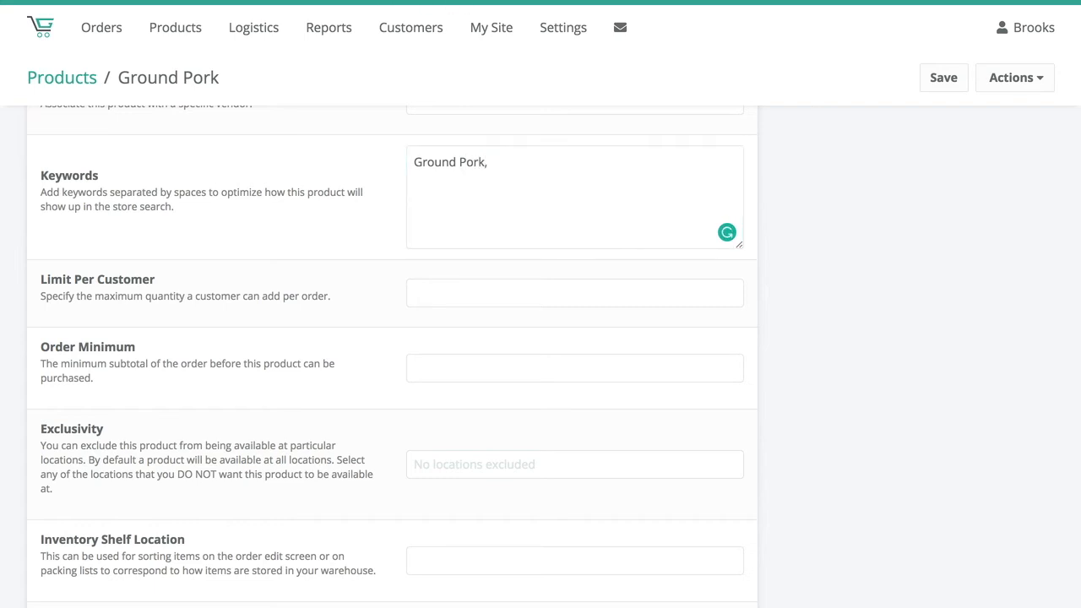
click(520, 164)
key(BackSpace)
key(BackSpace)
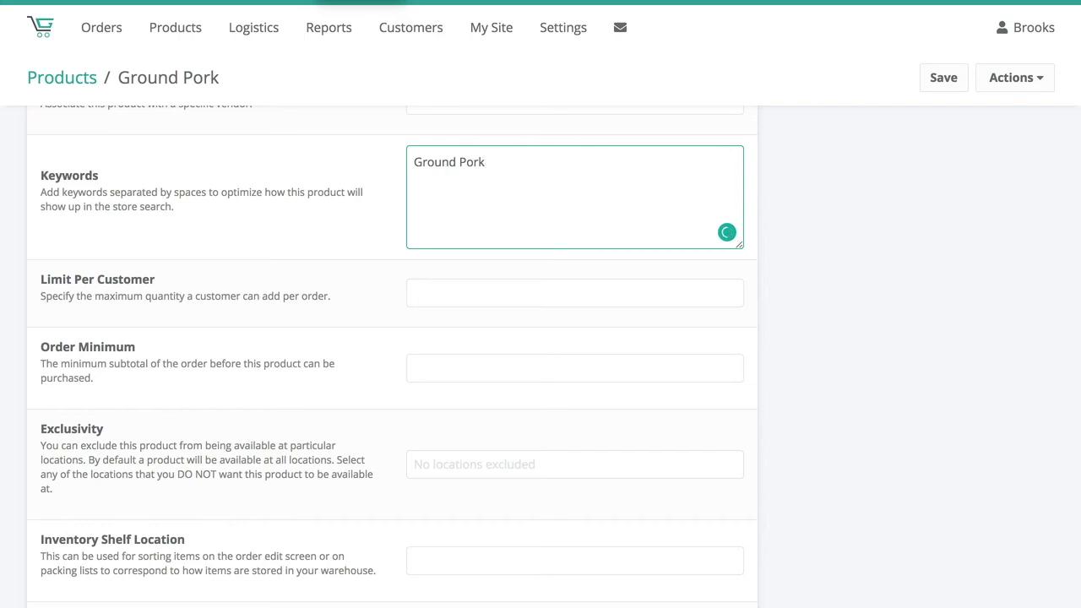
- Add the abbreviated spelling "grnd prk" to Ground Pork's keywords
text(grnd pork)
key(BackSpace)
key(BackSpace)
key(BackSpace)
text(rk)
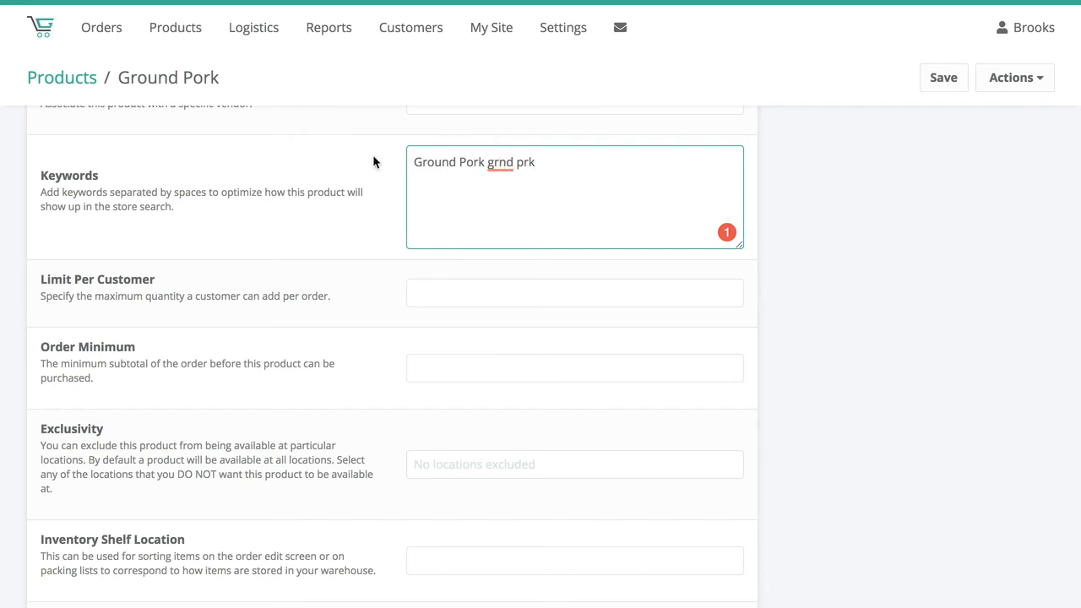
drag(488, 164, 541, 162)
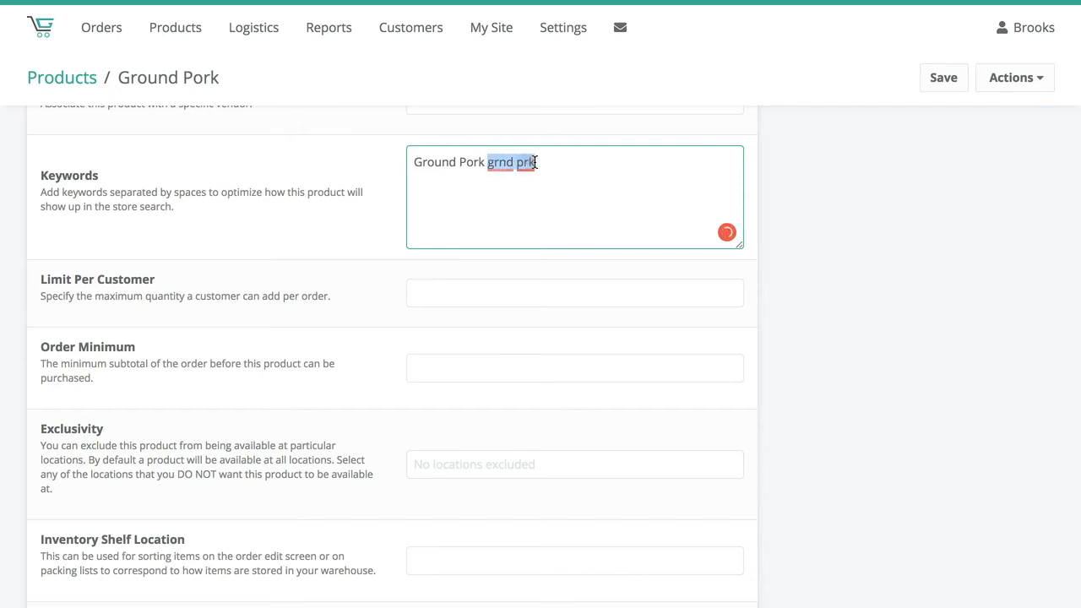
click(543, 161)
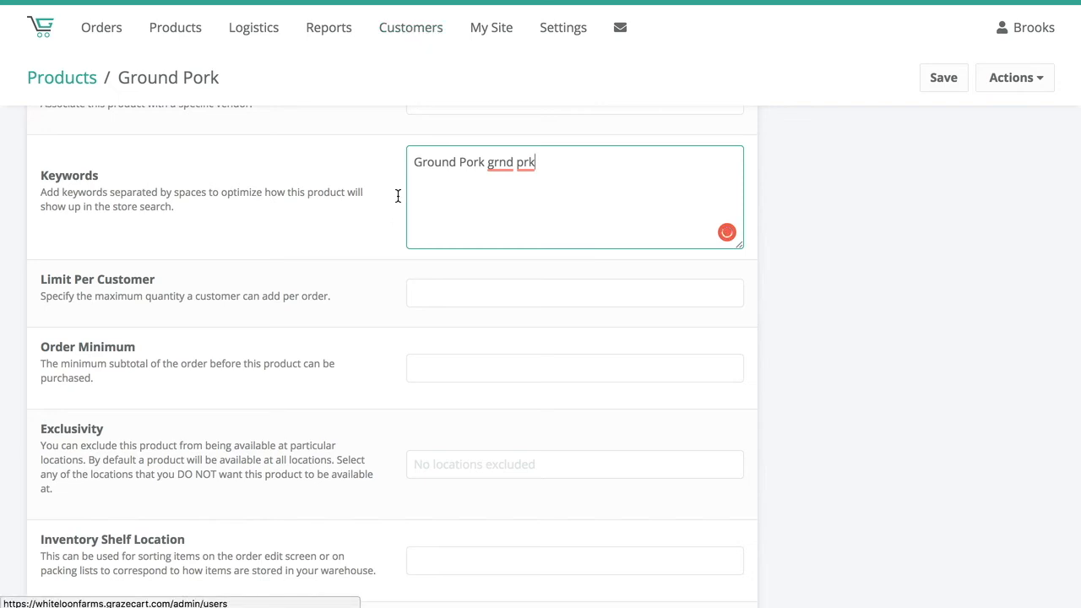
- Check the Limit Per Customer field and set Ground Pork's Order Minimum to 100
scroll(381, 203, down, 2)
scroll(382, 203, down, 2)
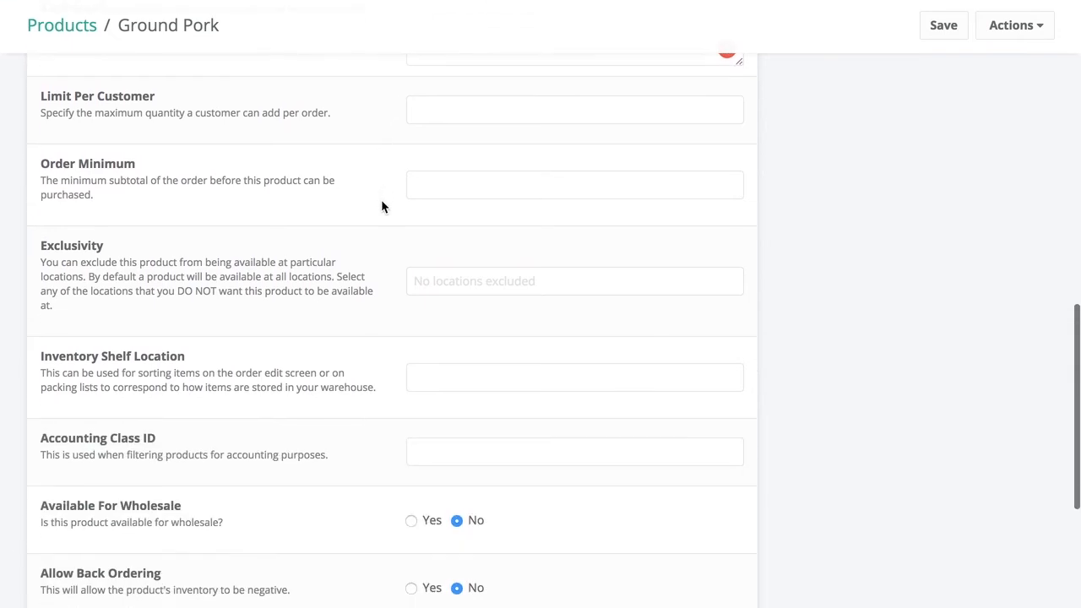
click(439, 88)
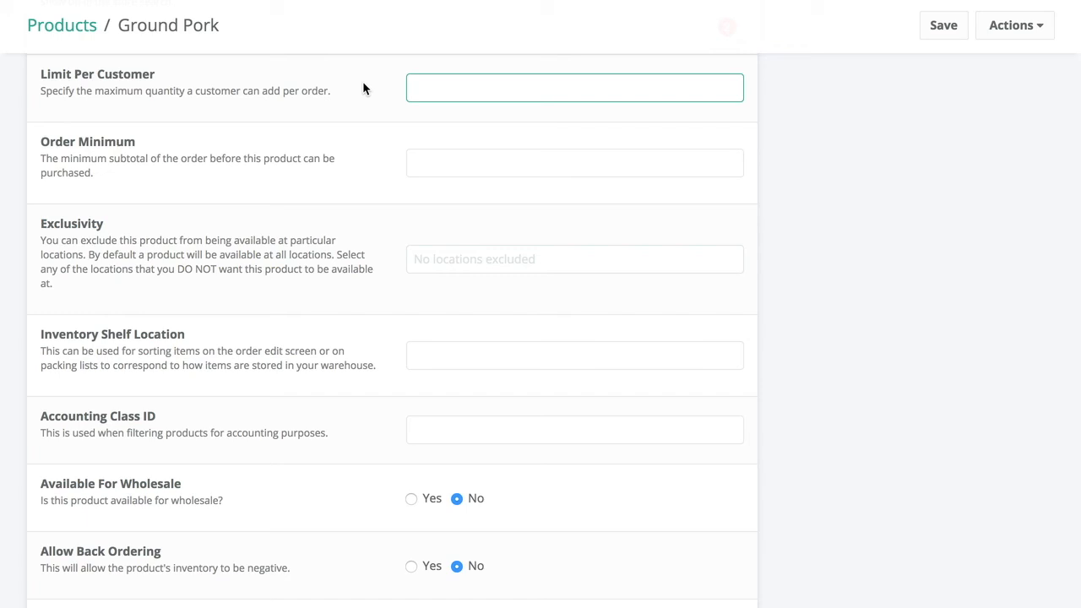
click(367, 105)
scroll(381, 150, down, 2)
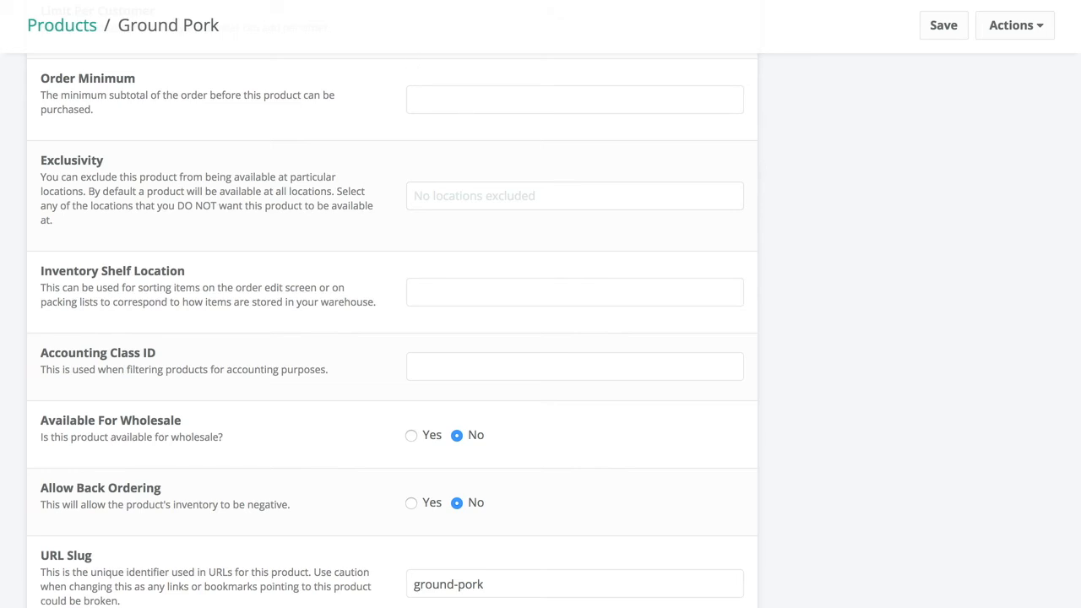
click(456, 102)
text(1)
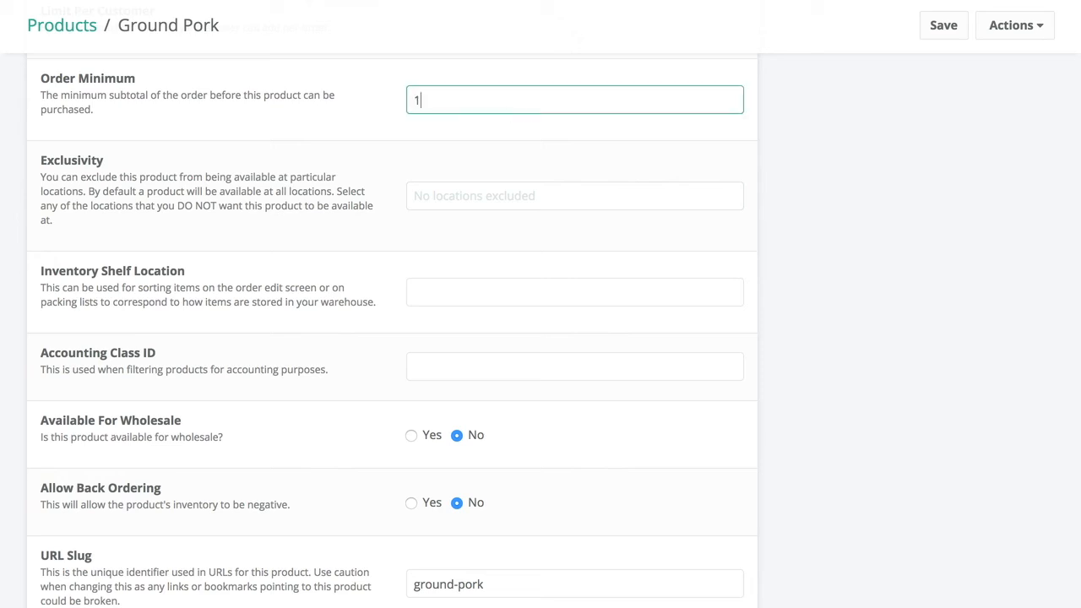
text(00)
click(474, 137)
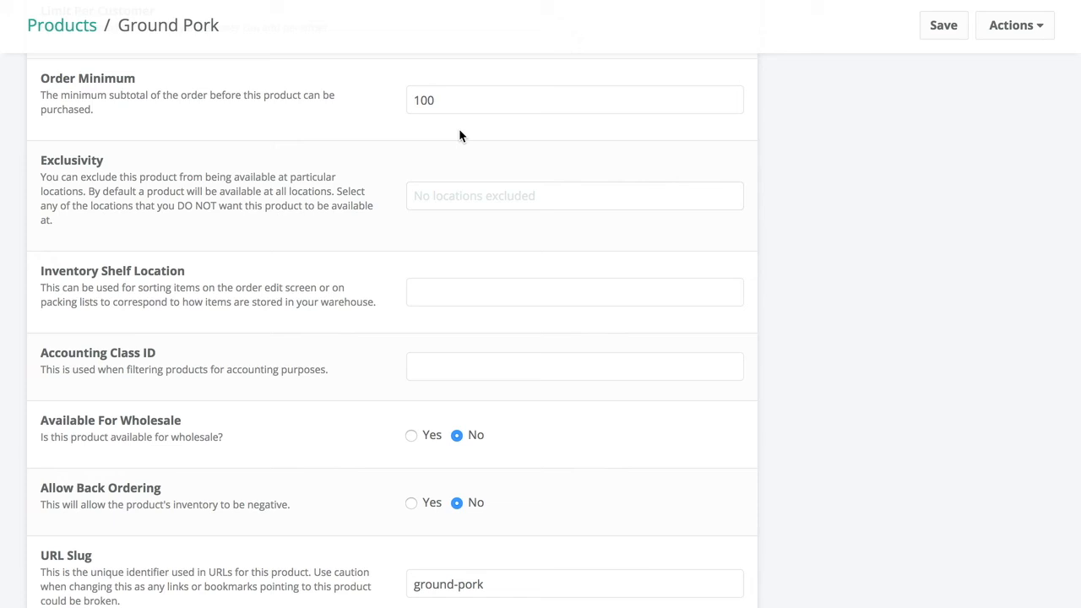
- Examine the locations offered for Exclusivity and the remaining settings from Inventory Shelf Location to Sale Message
scroll(427, 126, down, 2)
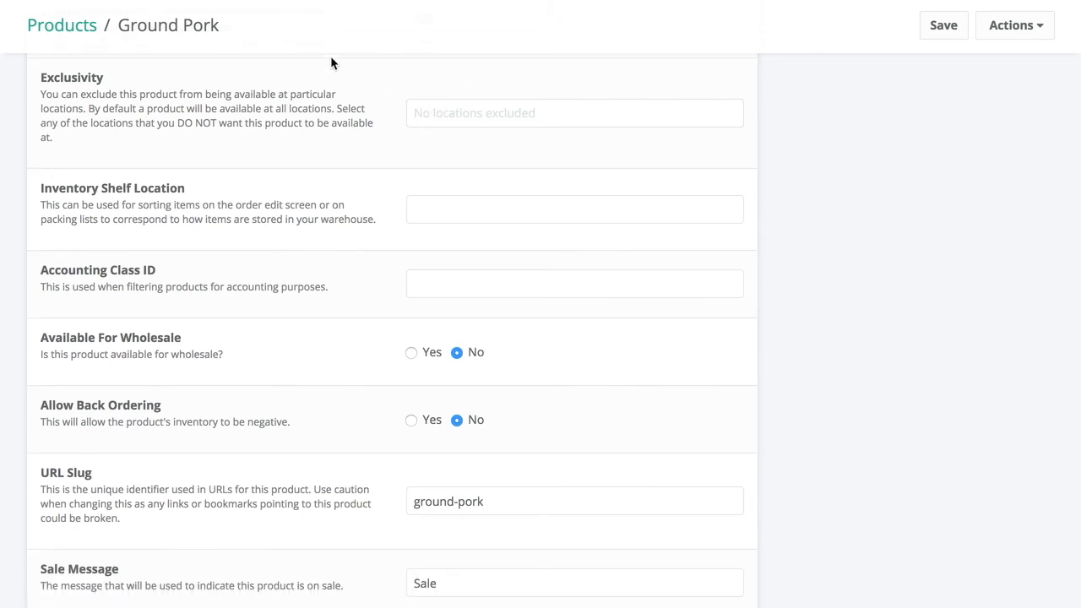
scroll(330, 56, down, 1)
scroll(330, 56, up, 2)
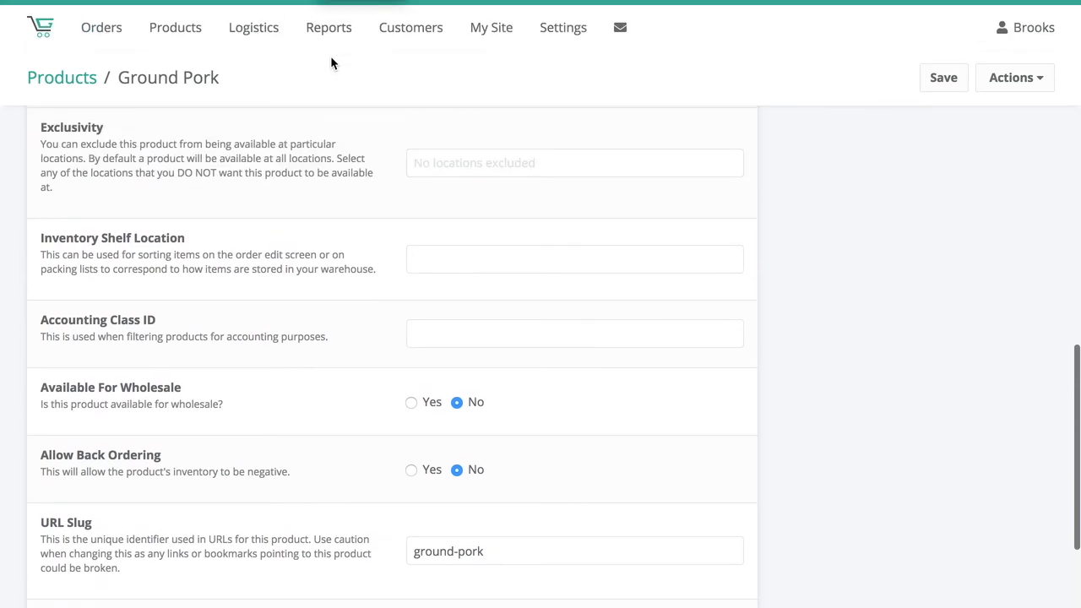
click(431, 167)
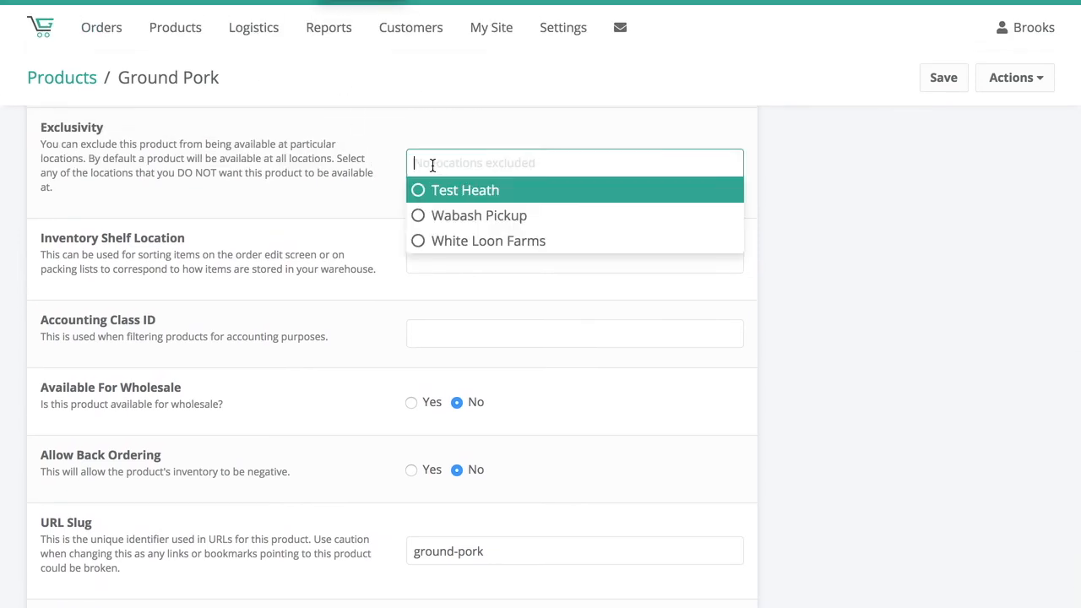
click(390, 156)
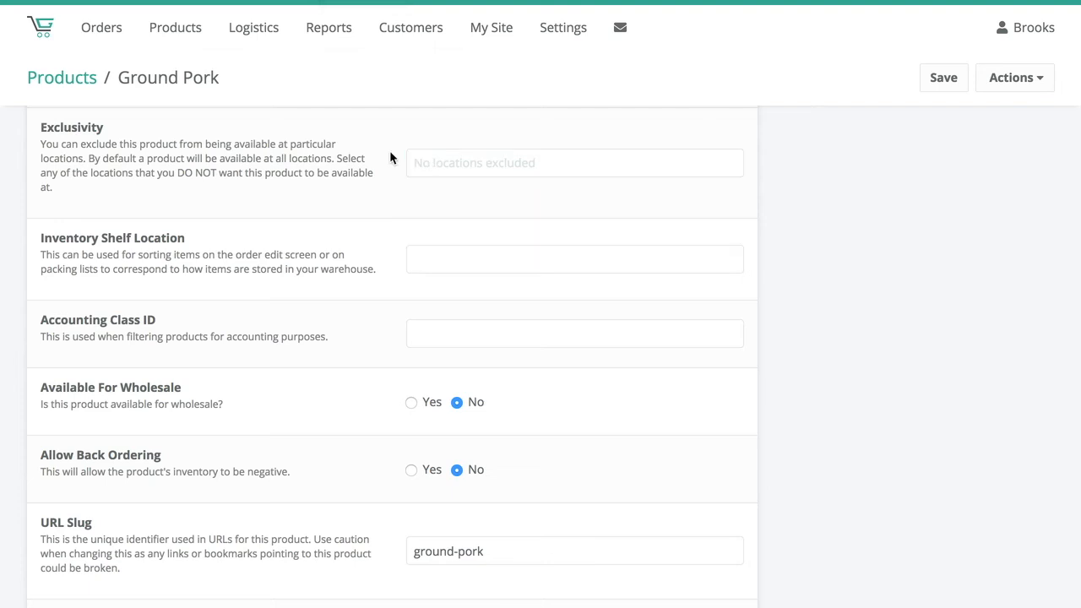
click(425, 167)
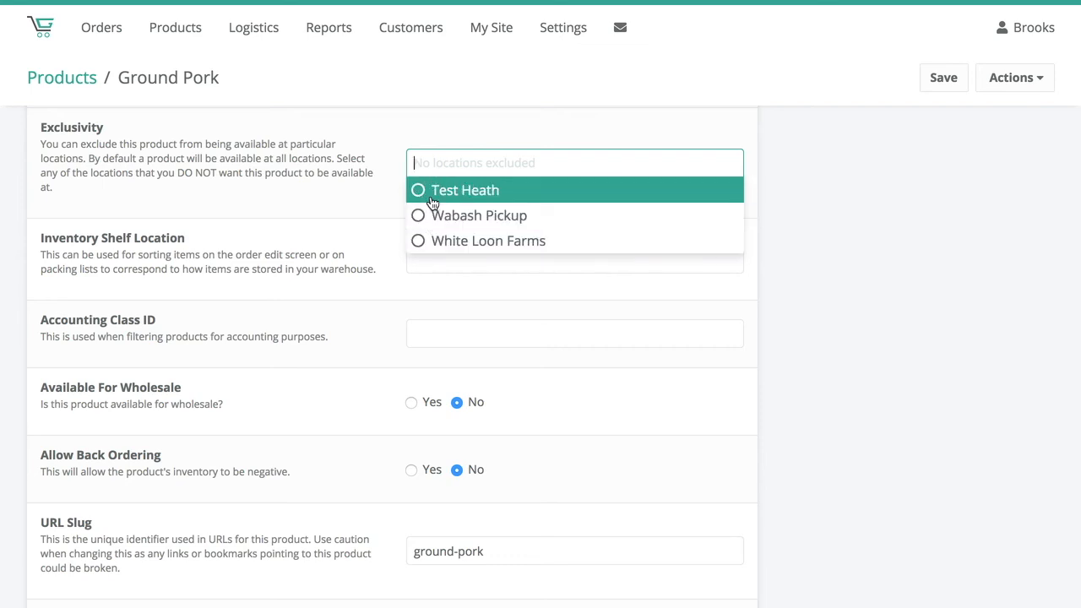
click(385, 184)
scroll(388, 207, down, 2)
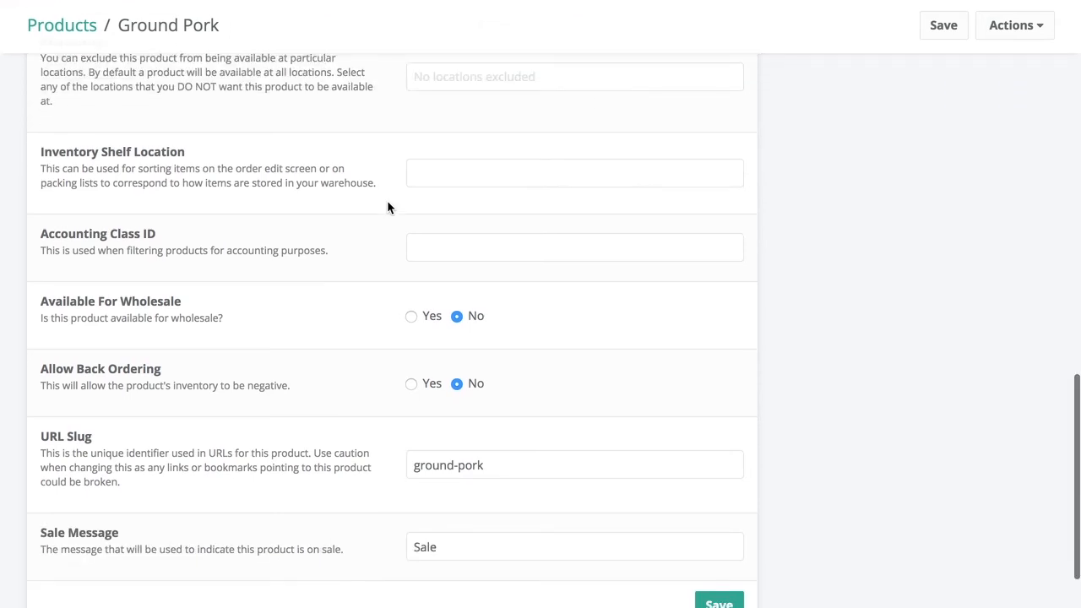
scroll(384, 113, down, 2)
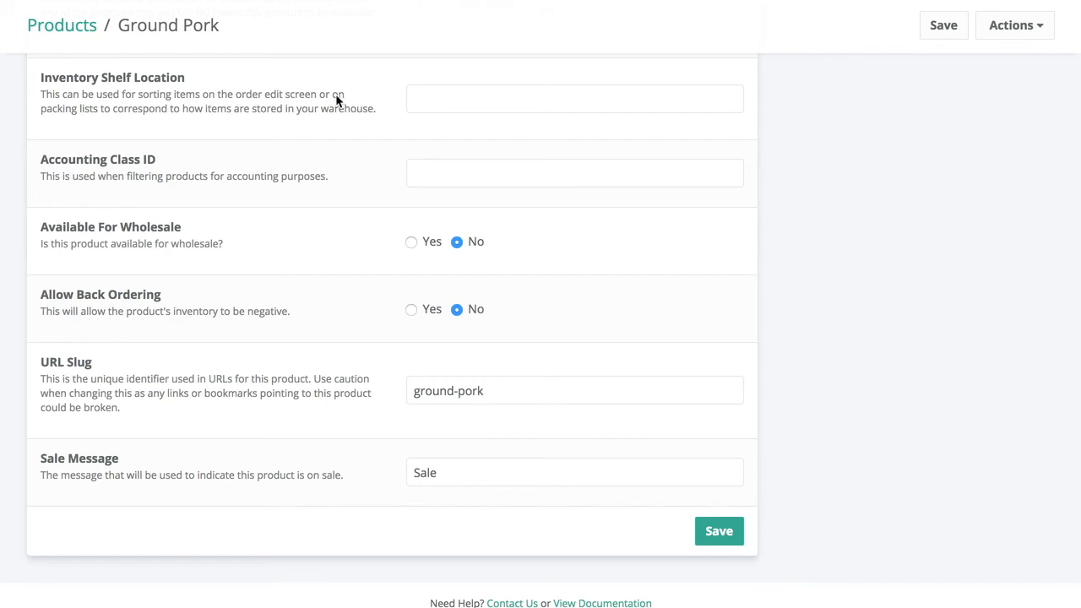
scroll(336, 148, up, 1)
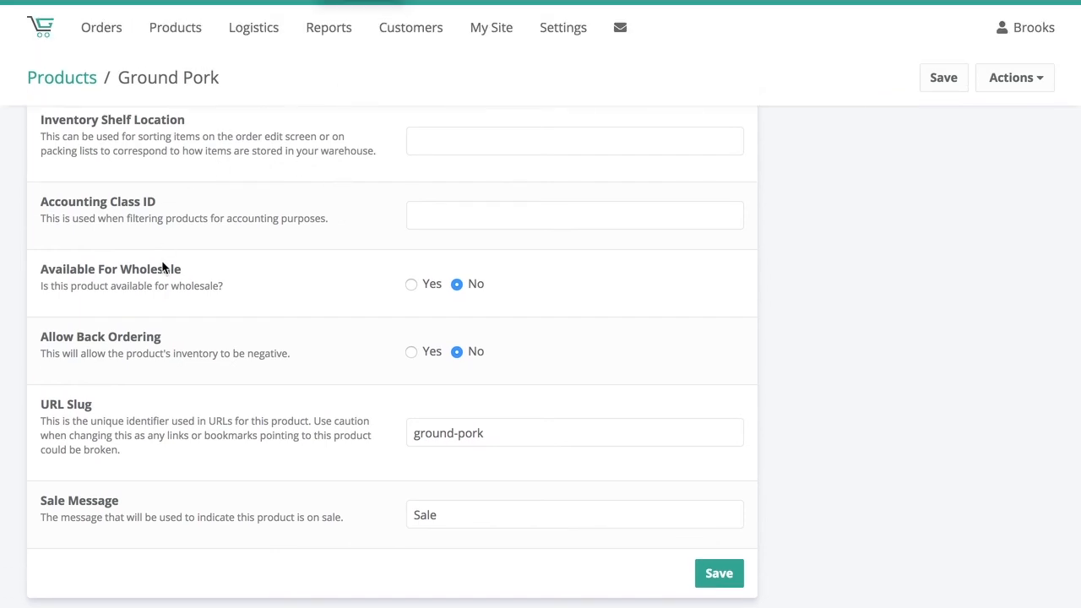
- Save the Ground Pork product's settings, and save the product again from its Protocols section
scroll(163, 266, down, 2)
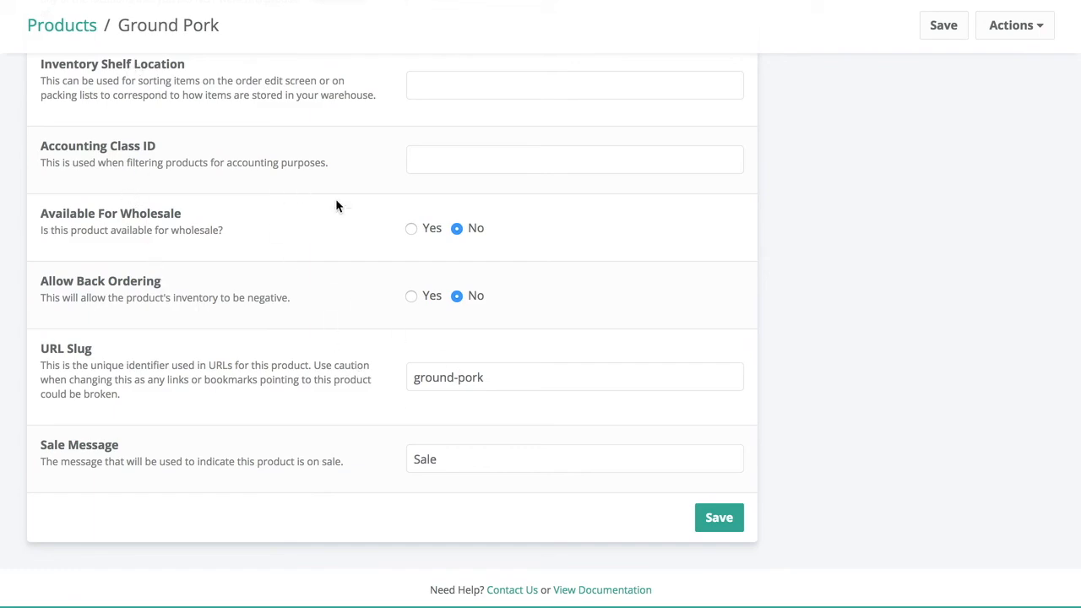
scroll(566, 272, up, 10)
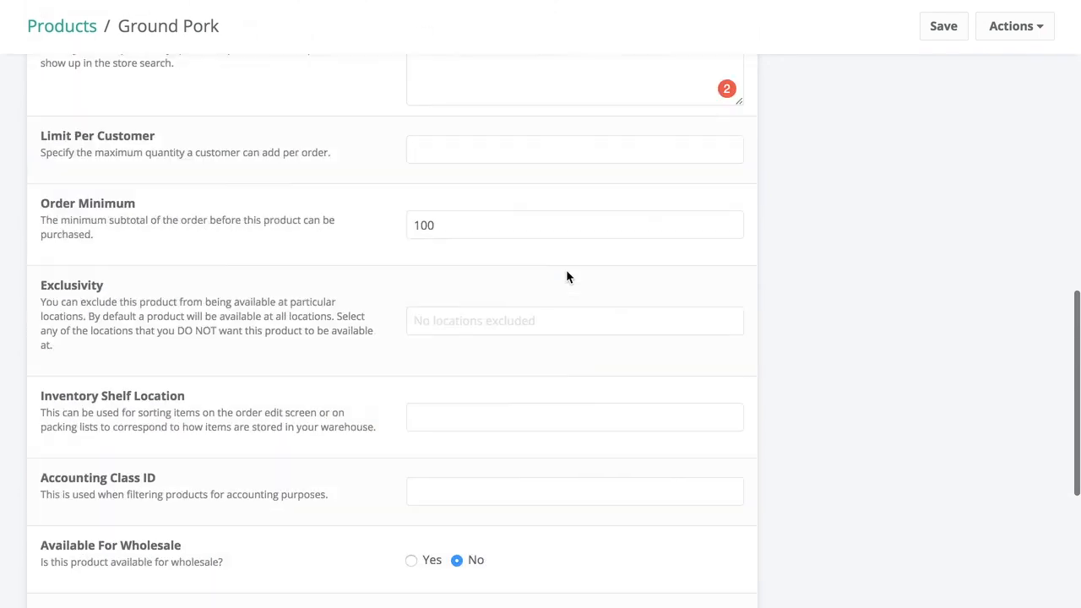
scroll(648, 397, down, 6)
click(711, 127)
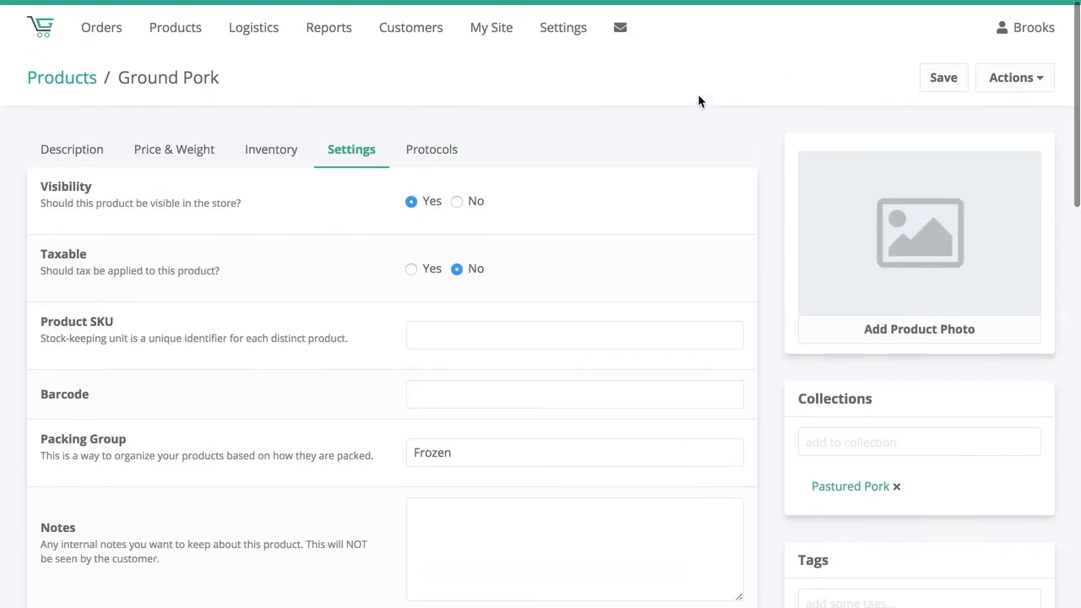
click(457, 147)
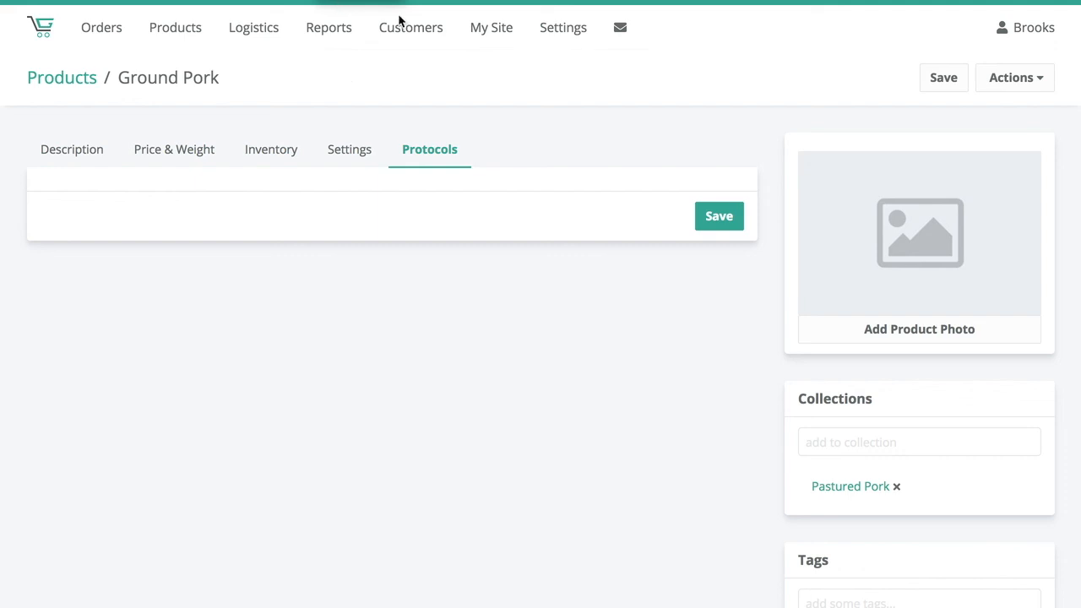
click(714, 219)
- Hide the Dozen Large Eggs (Sample) product from the store by setting its Visibility to No, and save it
click(85, 84)
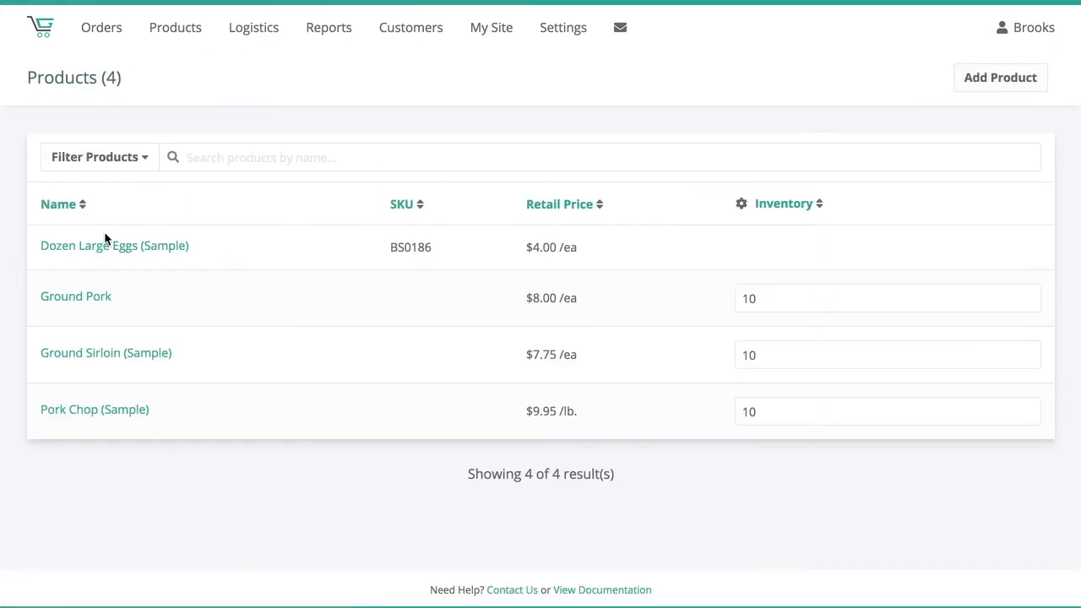
click(107, 246)
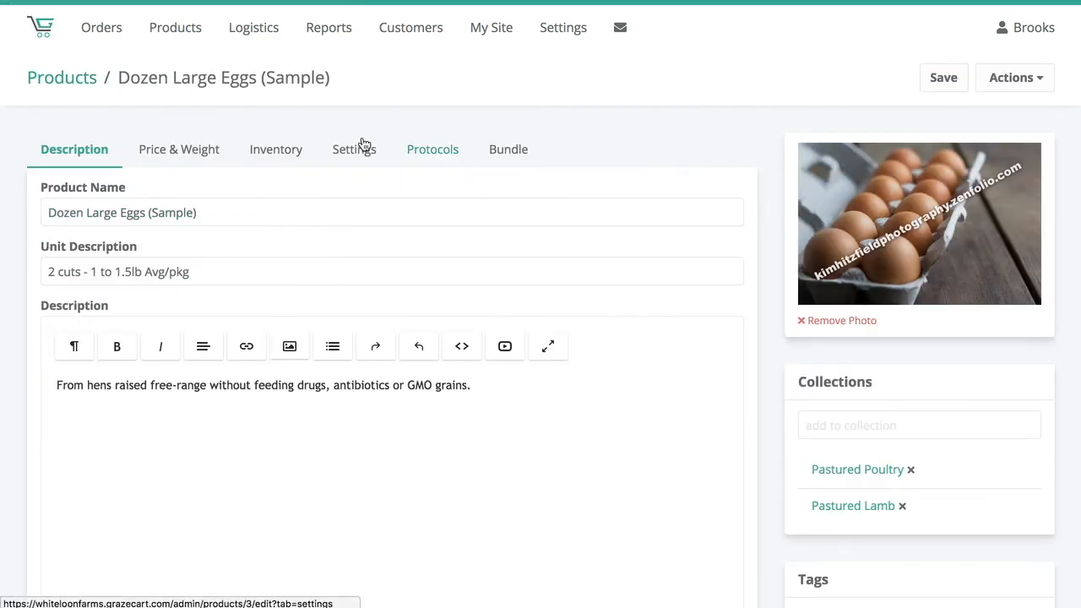
click(351, 157)
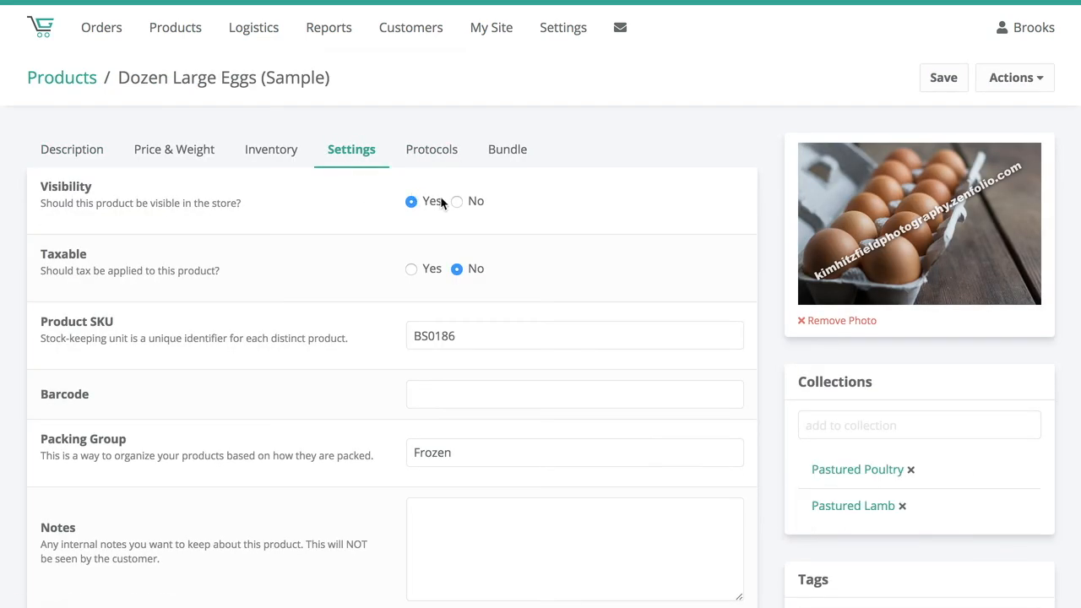
click(454, 203)
click(940, 79)
- Examine the Duplicate Product dialog for Dozen Large Eggs (Sample) and dismiss it without making a copy
click(1017, 78)
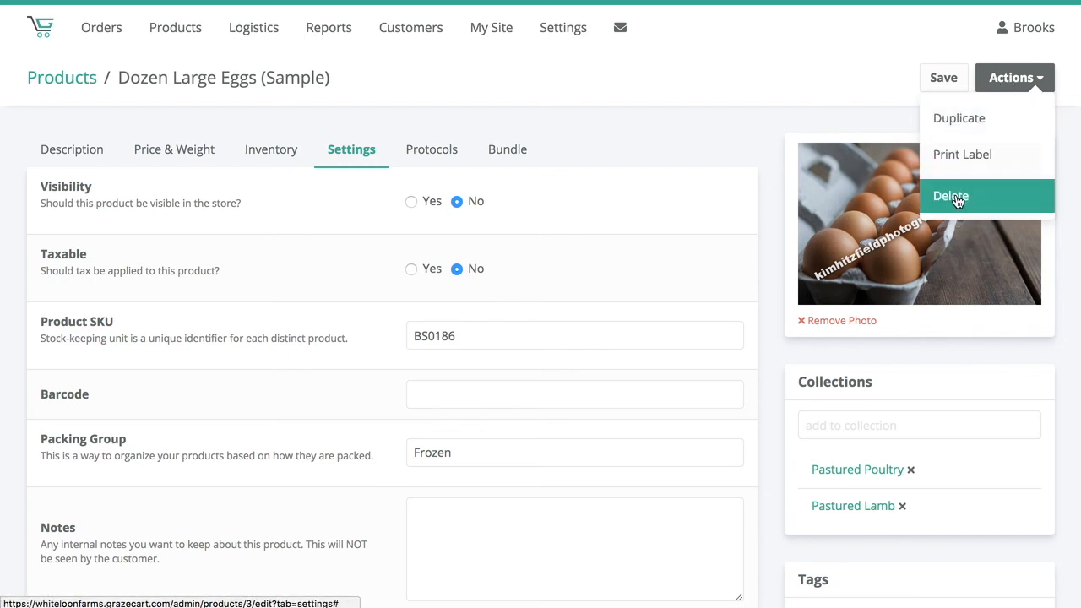
click(961, 121)
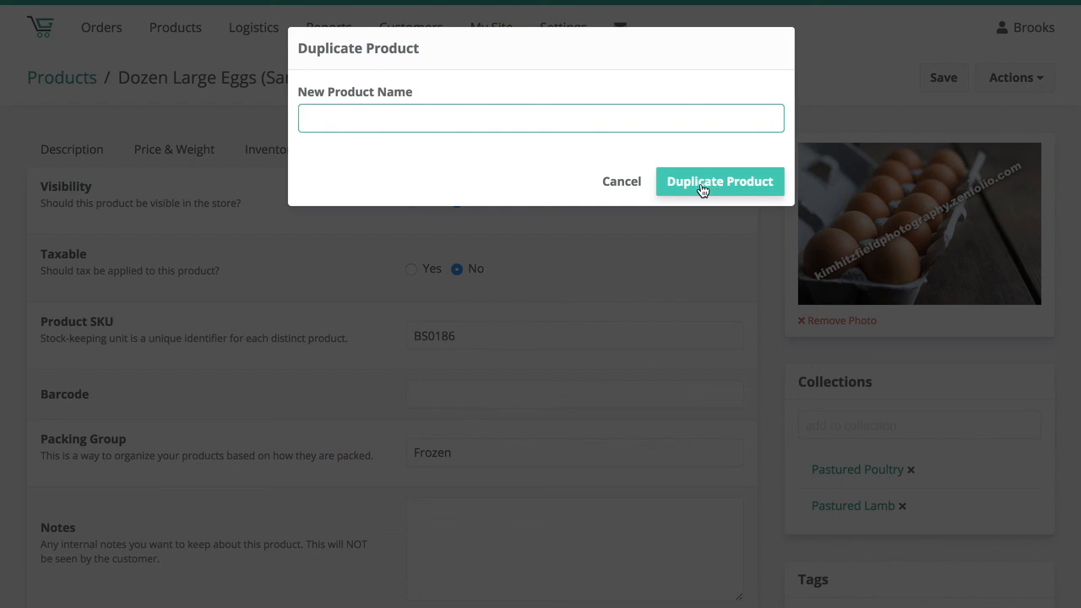
click(620, 181)
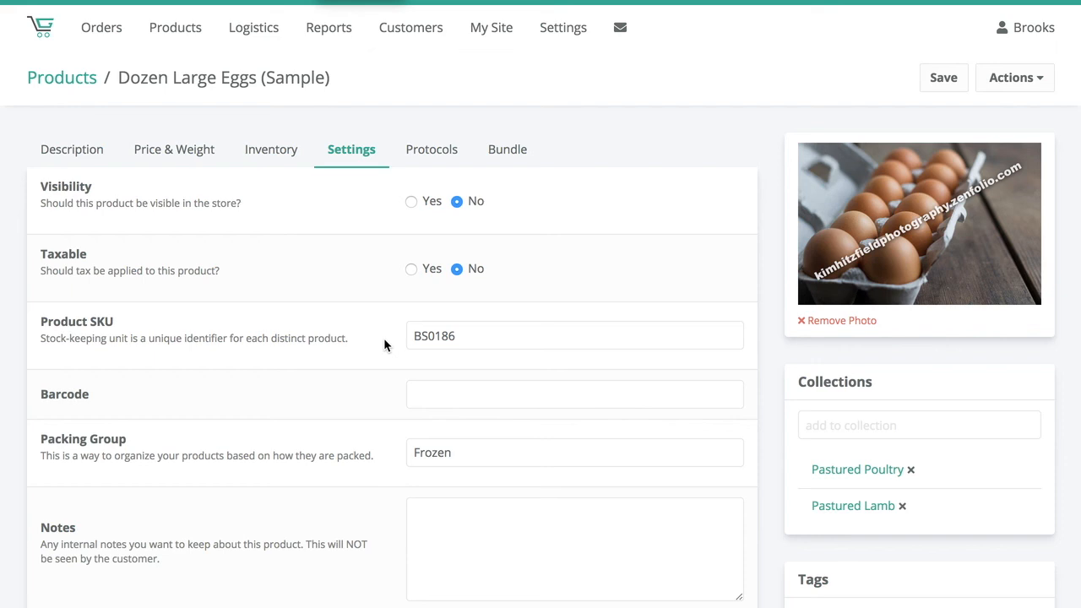
- Examine the Dozen Large Eggs (Sample) settings, from Product SKU and Barcode through Keywords and Exclusivity to the URL Slug
scroll(372, 357, down, 1)
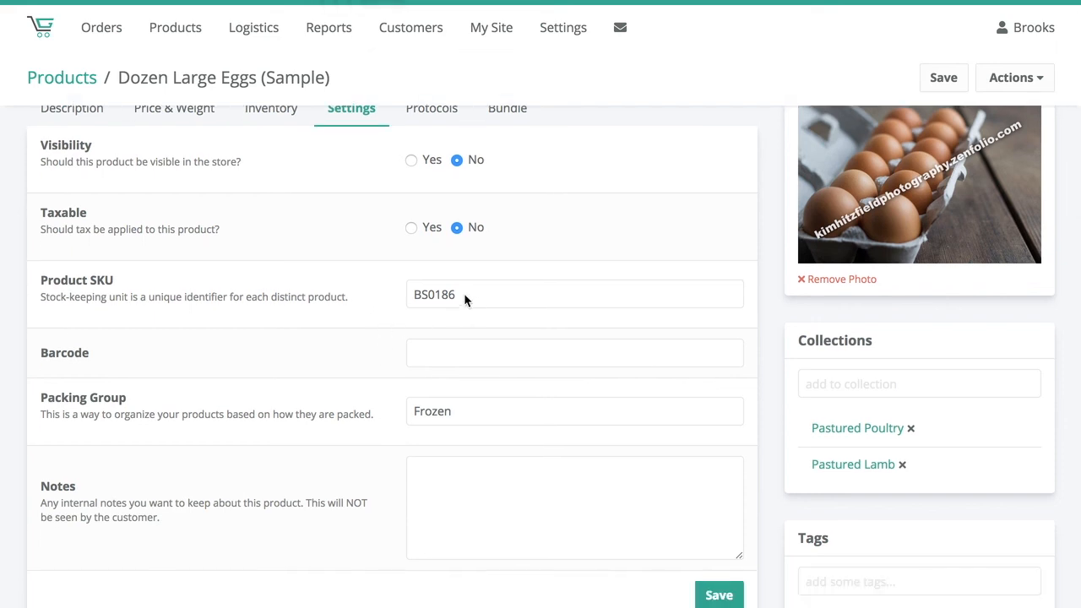
drag(463, 294, 405, 285)
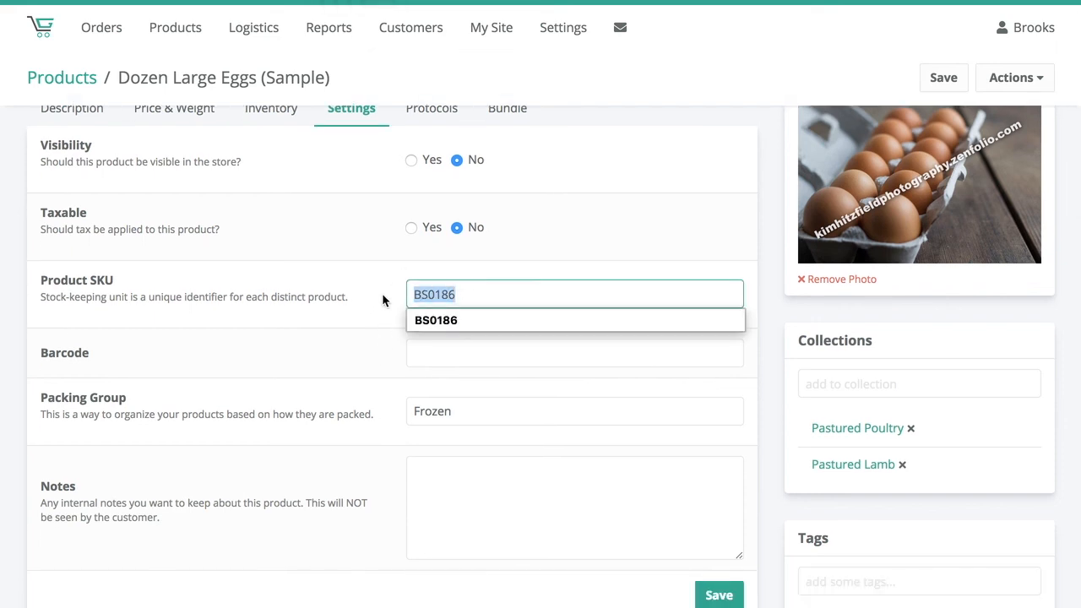
click(382, 293)
click(462, 354)
click(349, 353)
scroll(439, 374, down, 5)
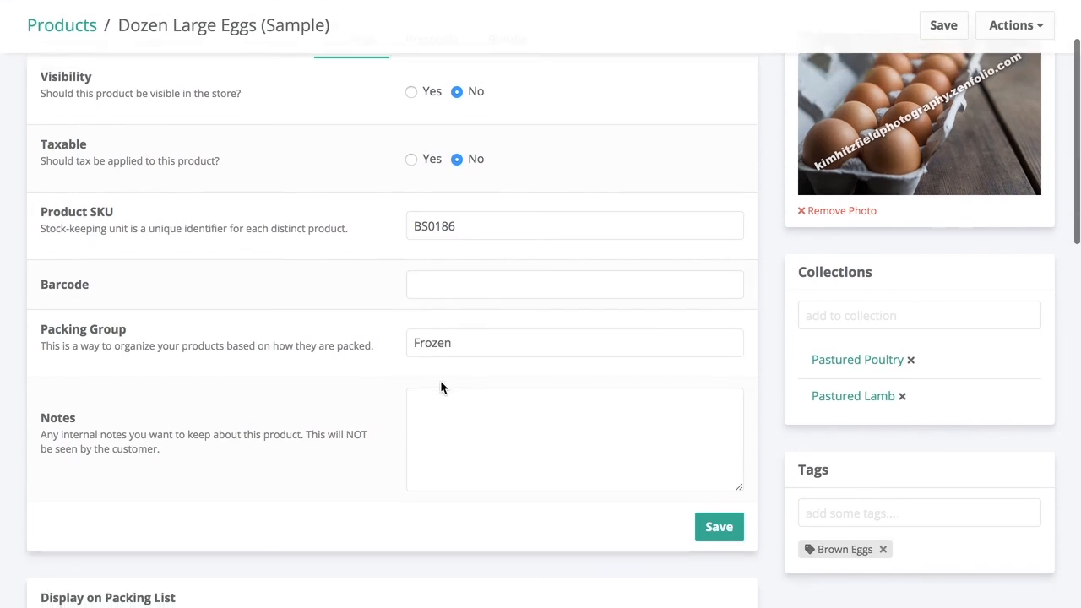
scroll(440, 386, down, 1)
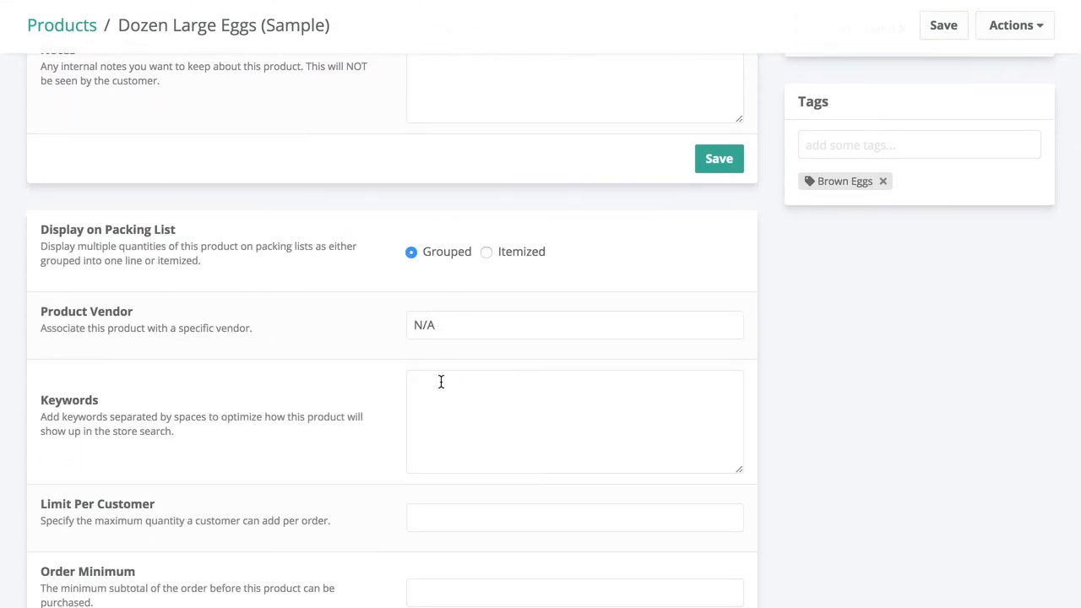
scroll(440, 386, down, 2)
scroll(440, 380, down, 1)
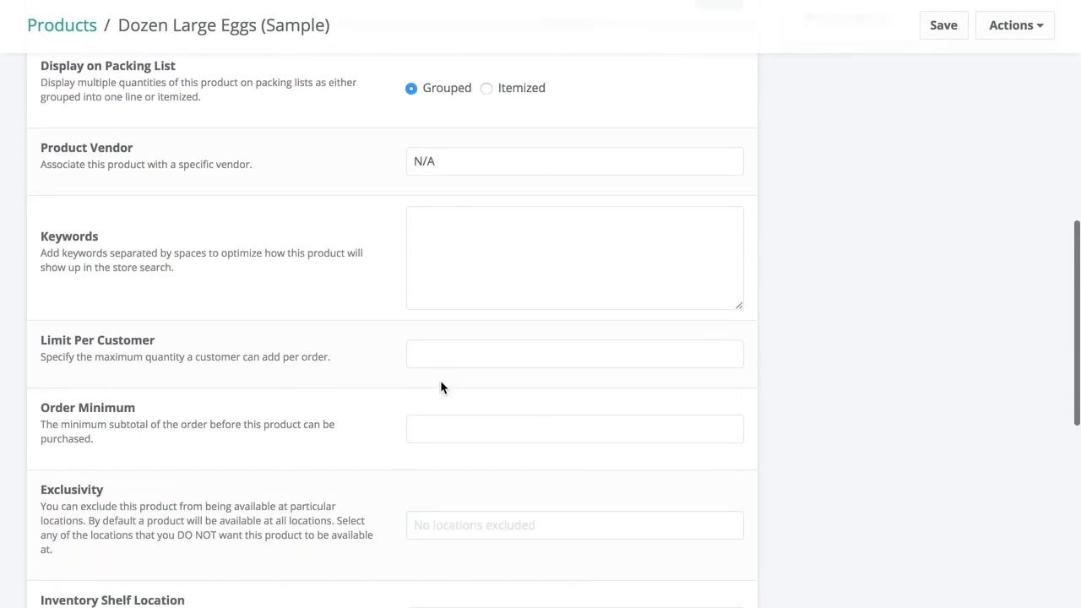
scroll(334, 116, down, 3)
scroll(333, 102, down, 2)
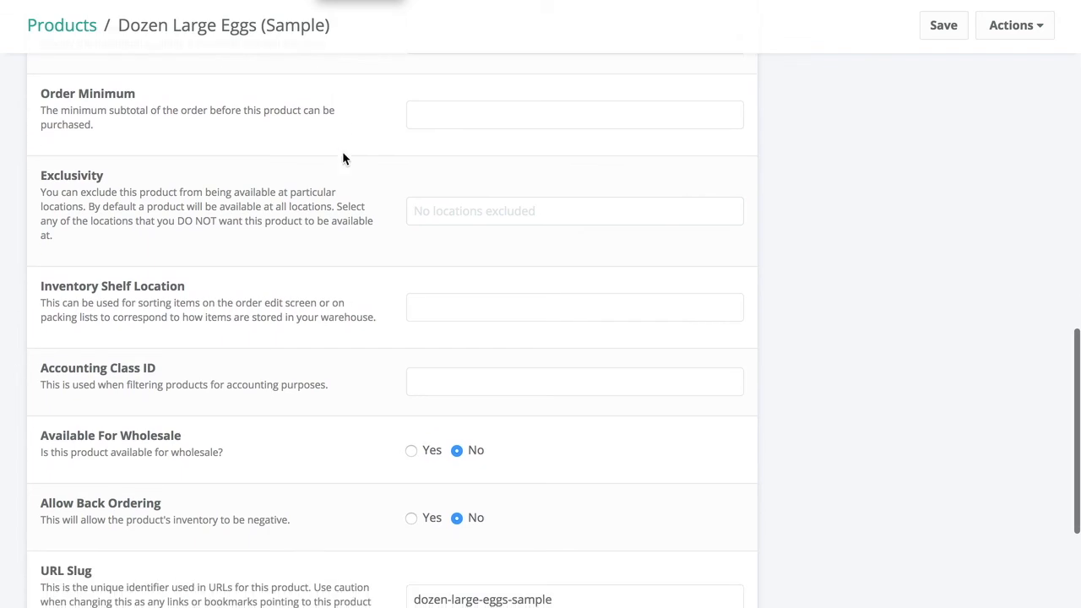
scroll(338, 116, up, 14)
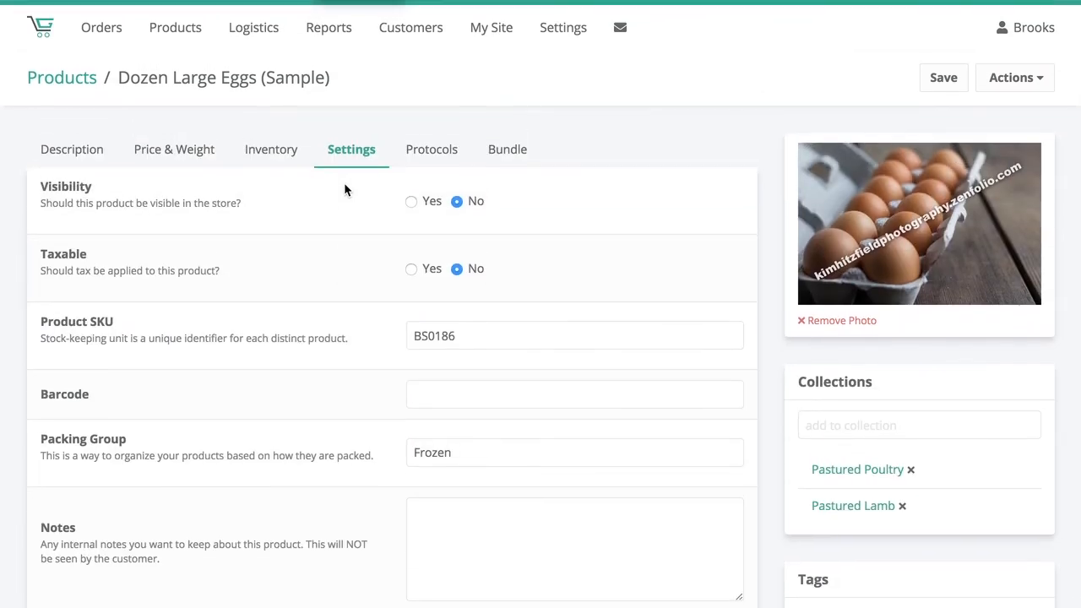